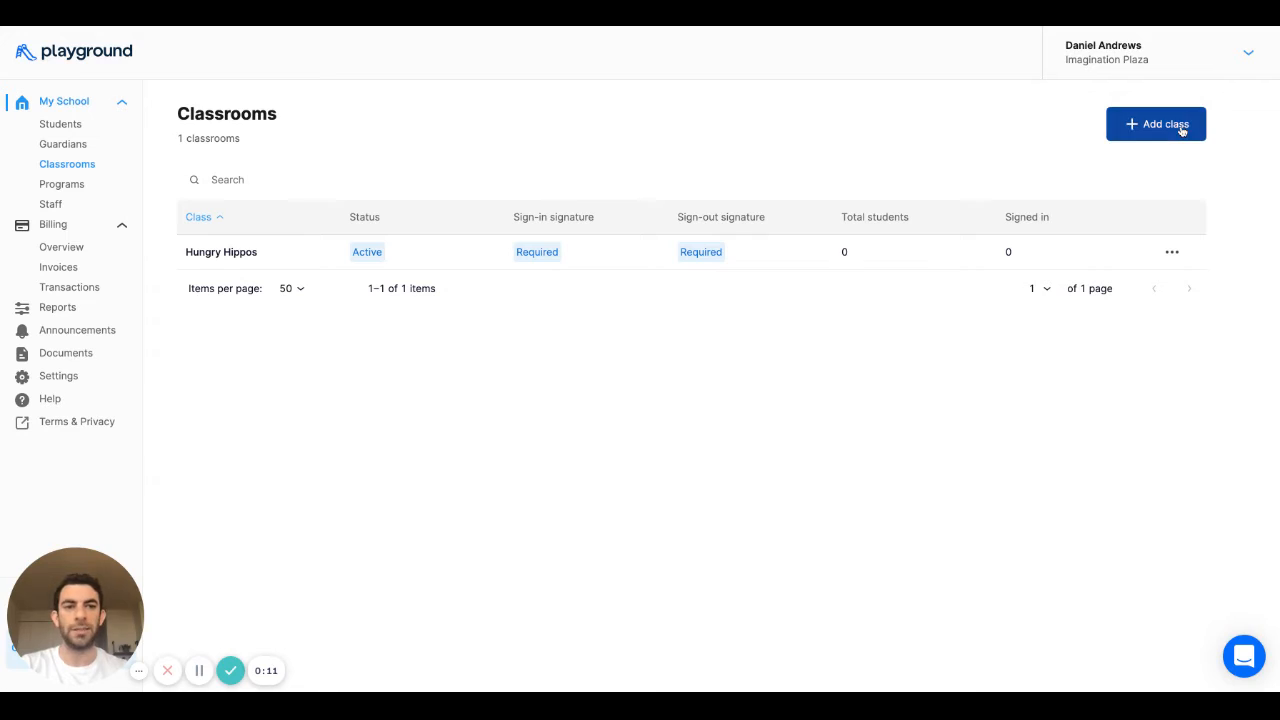
- Create and save a new classroom named 'Glittery Galaxies'
{"action": "left_click", "coordinate": [600, 221]}
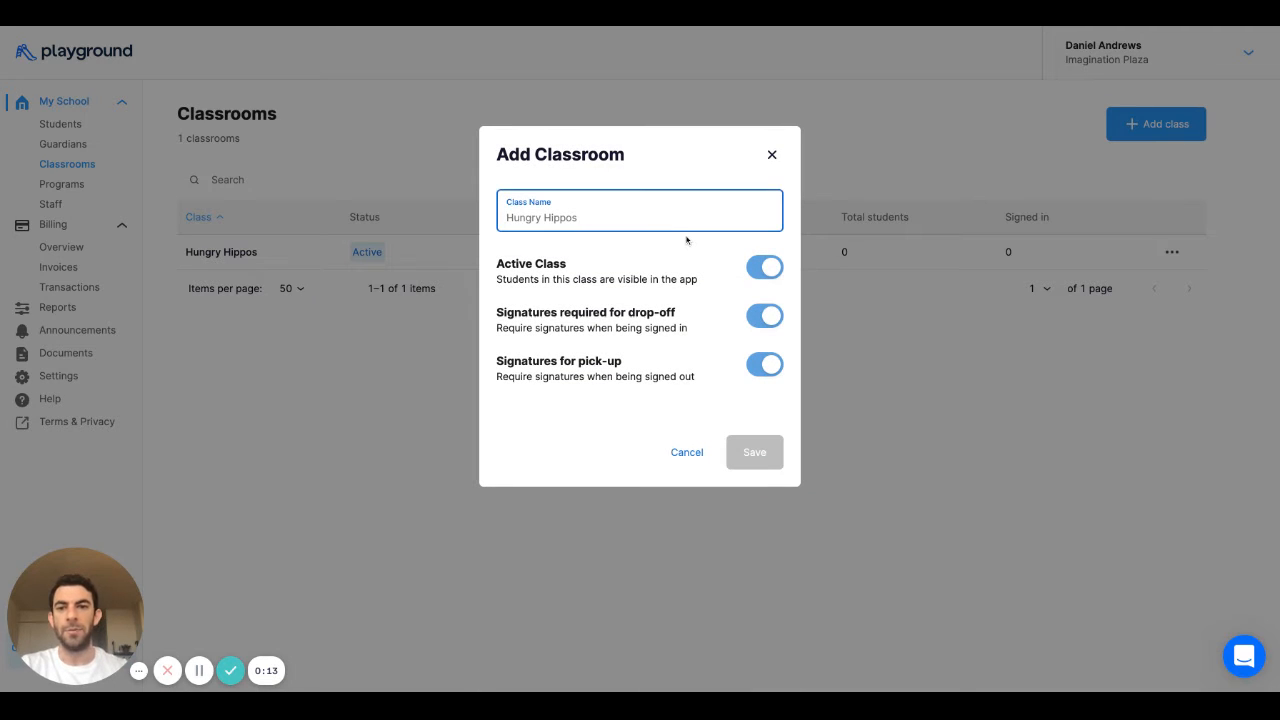
{"action": "type", "text": "G"}
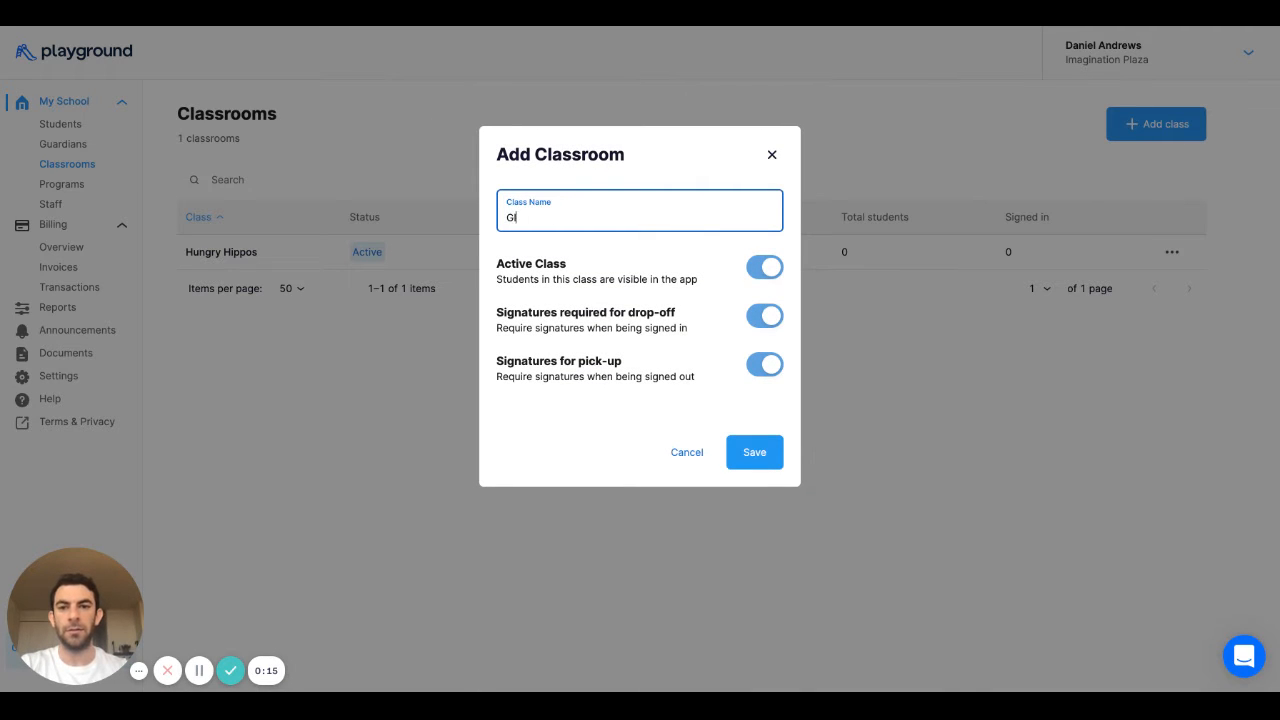
{"action": "type", "text": "littery Galaxies"}
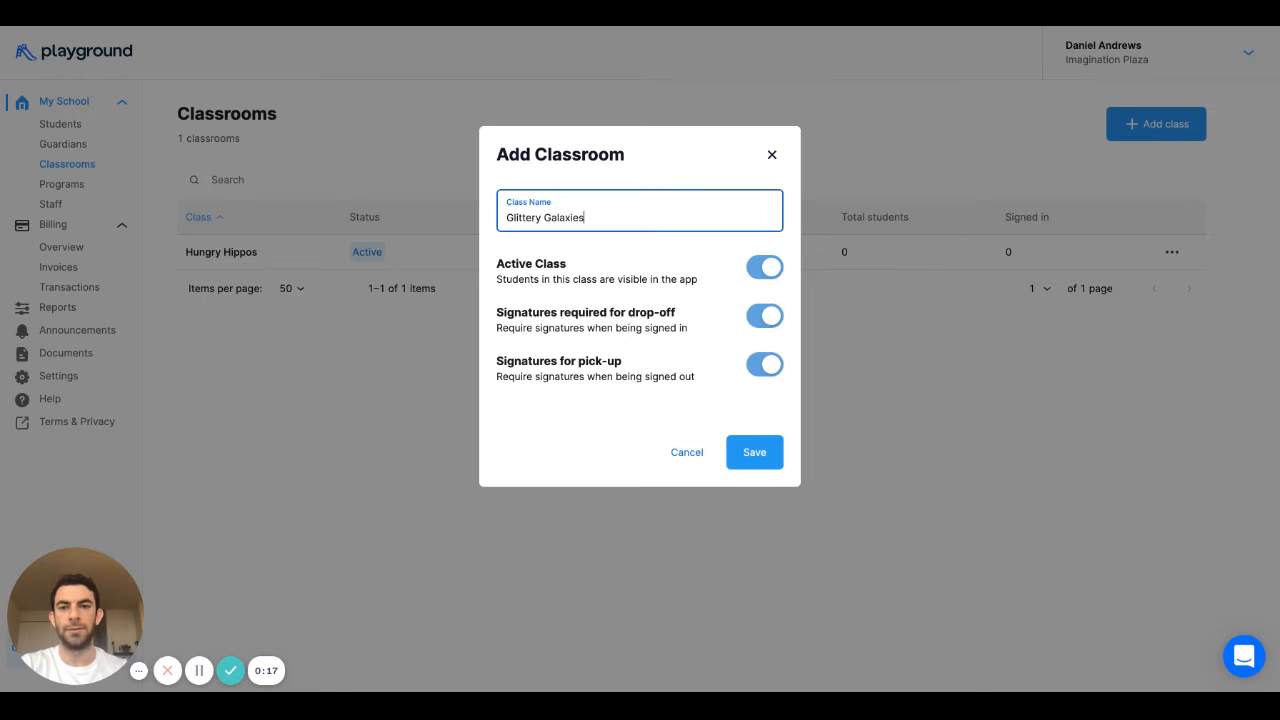
{"action": "left_click", "coordinate": [770, 458]}
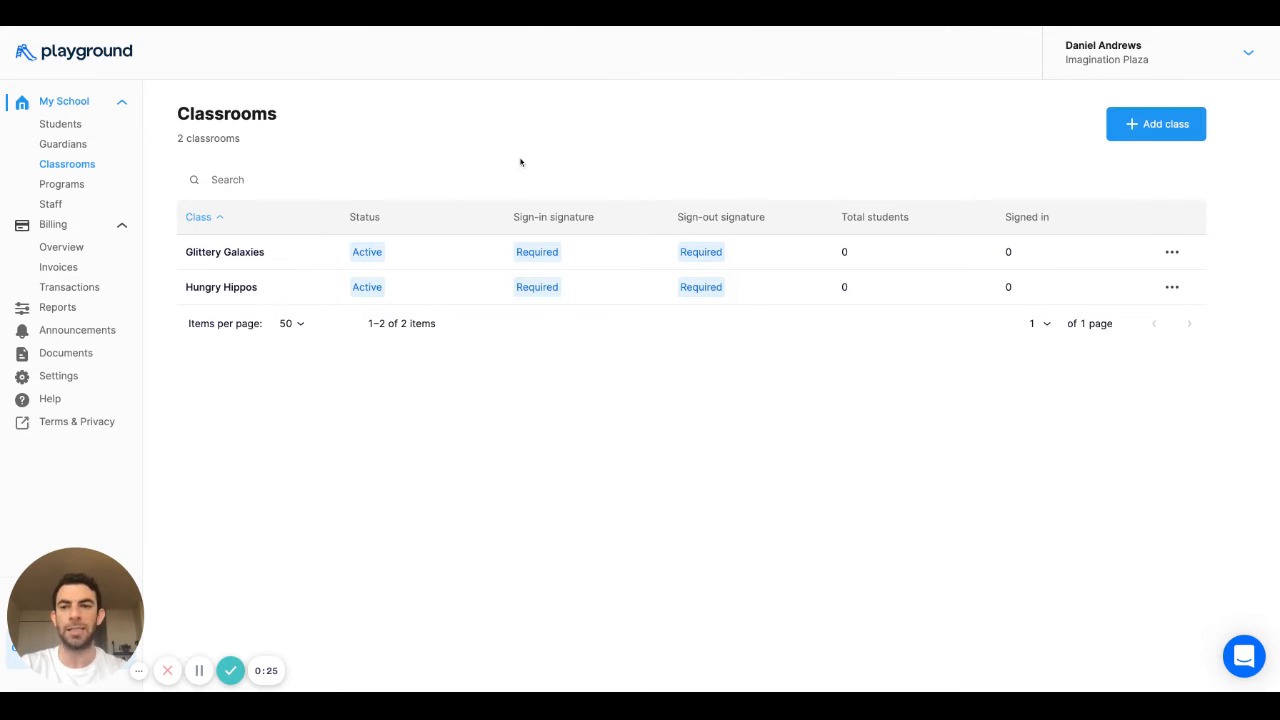
- Start adding a single student from the Students page
{"action": "left_click", "coordinate": [88, 125]}
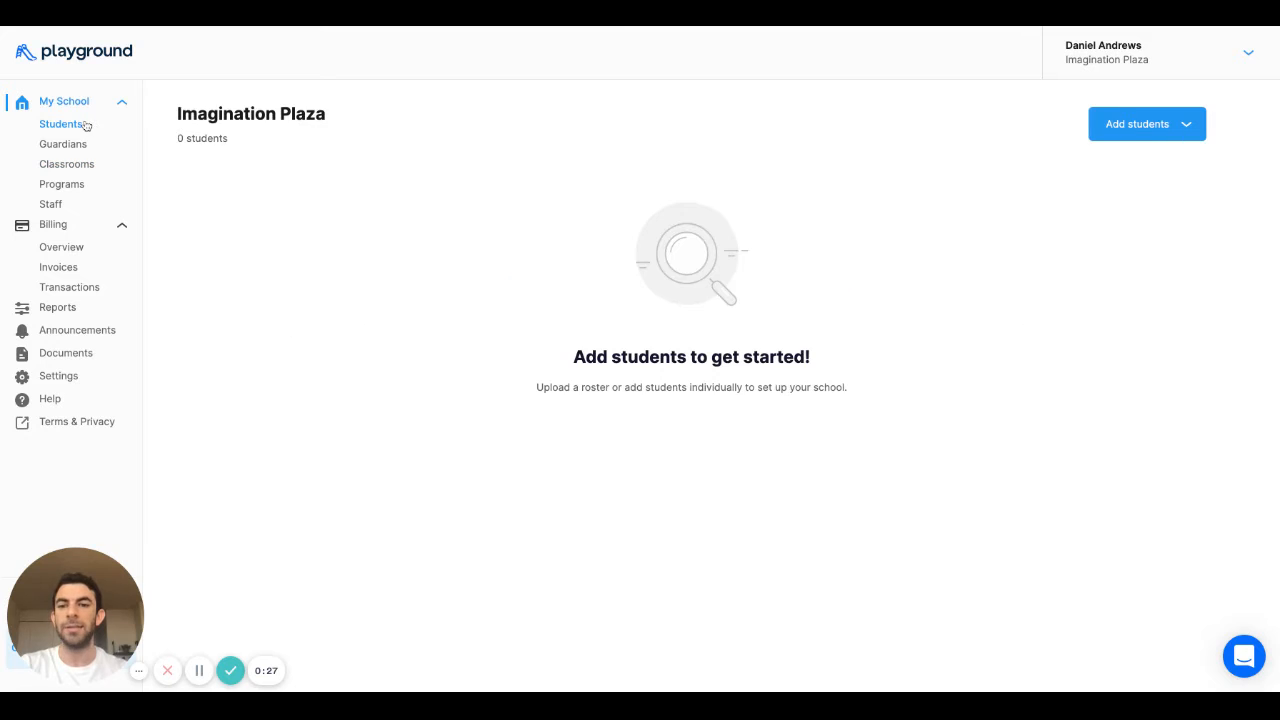
{"action": "left_click", "coordinate": [1150, 128]}
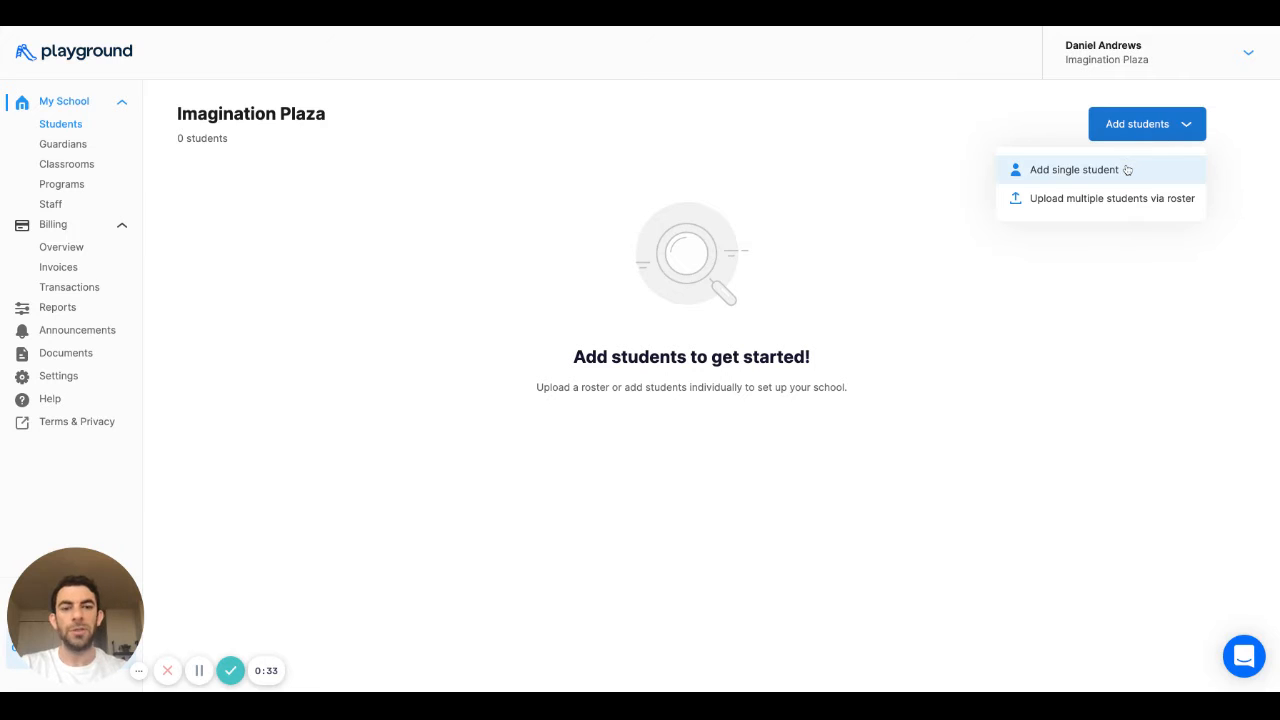
{"action": "left_click", "coordinate": [1074, 170]}
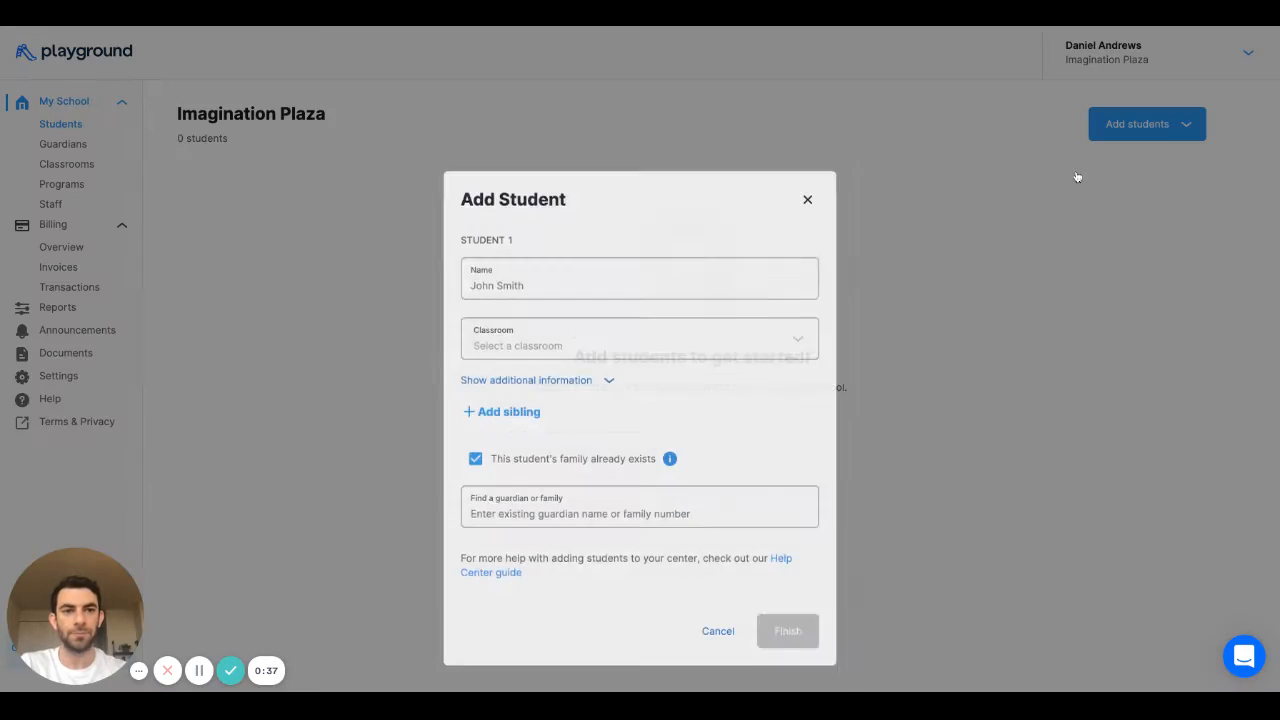
- Enter the student's full name and assign them to the Hungry Hippos classroom
{"action": "left_click", "coordinate": [589, 220]}
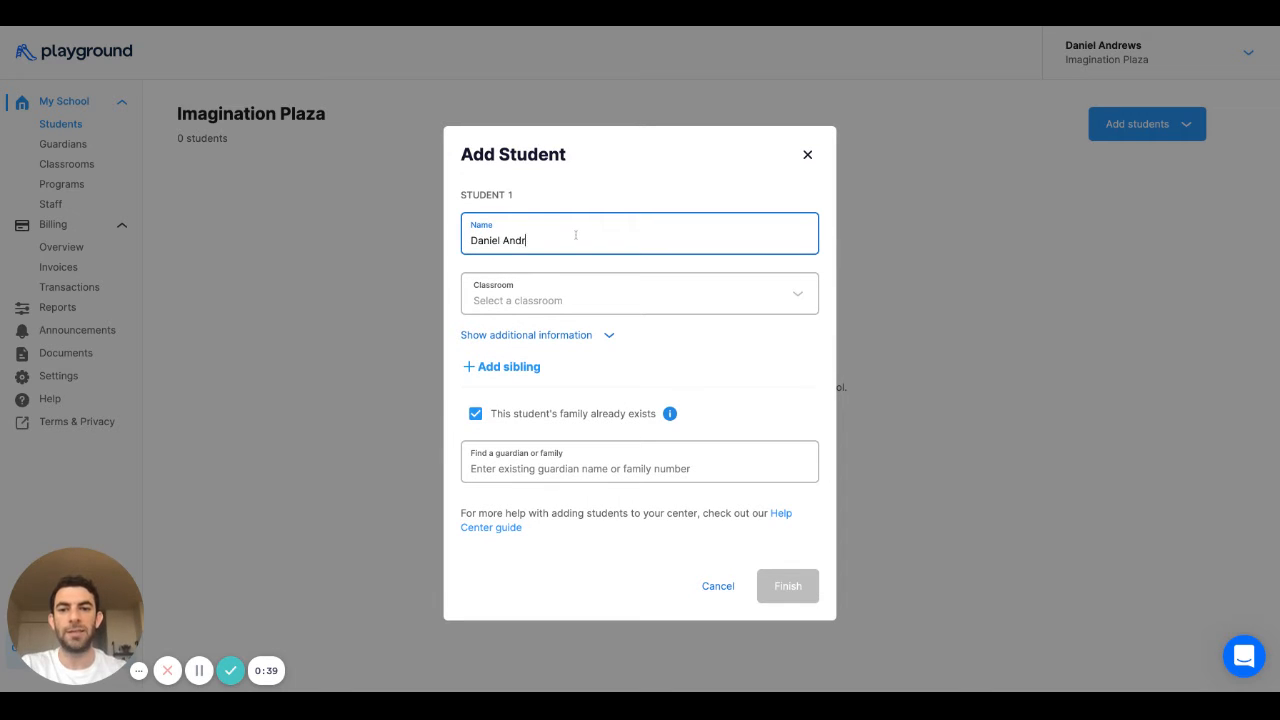
{"action": "left_click", "coordinate": [563, 286]}
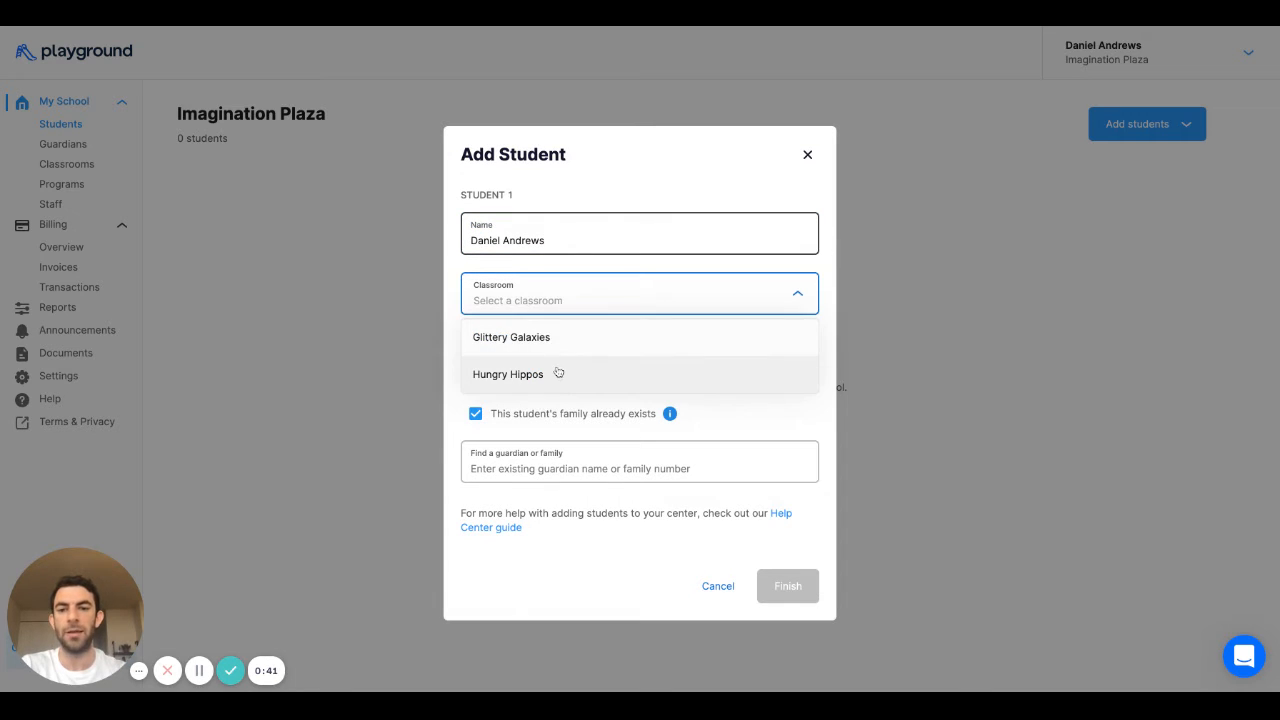
{"action": "left_click", "coordinate": [558, 373]}
{"action": "left_click", "coordinate": [583, 333]}
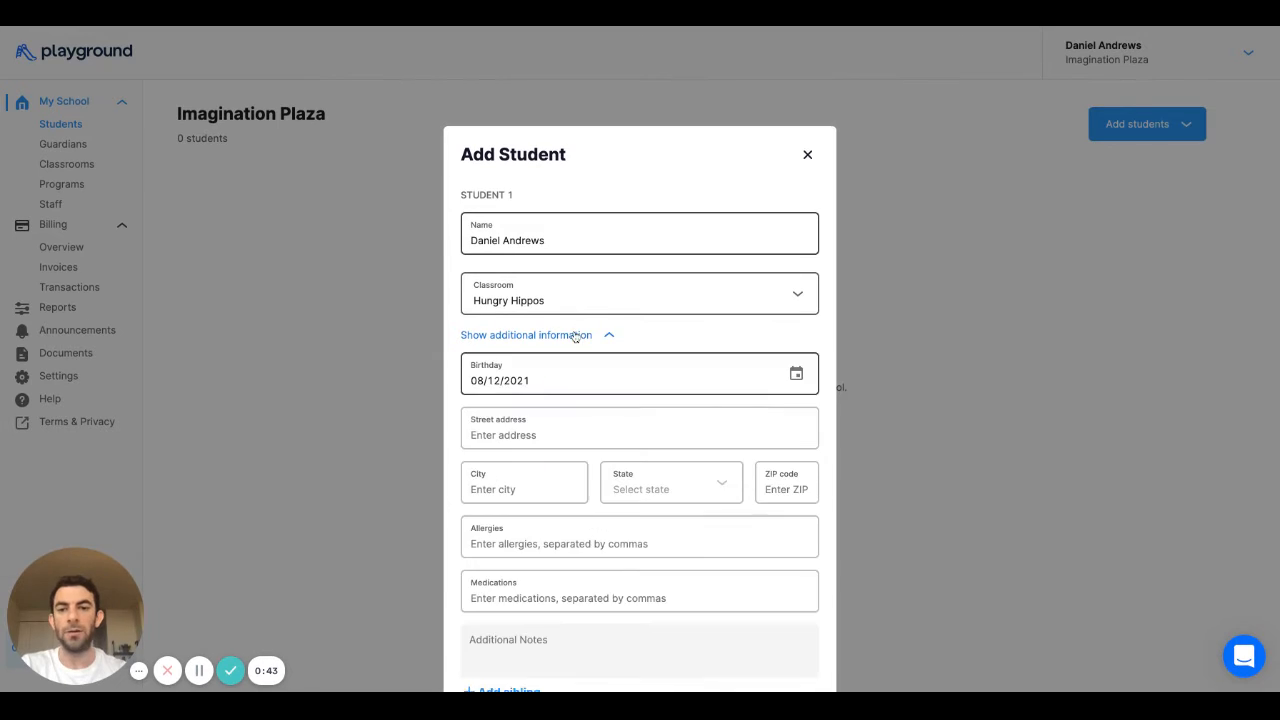
{"action": "scroll", "coordinate": [530, 445], "scroll_direction": "down", "scroll_amount": 2}
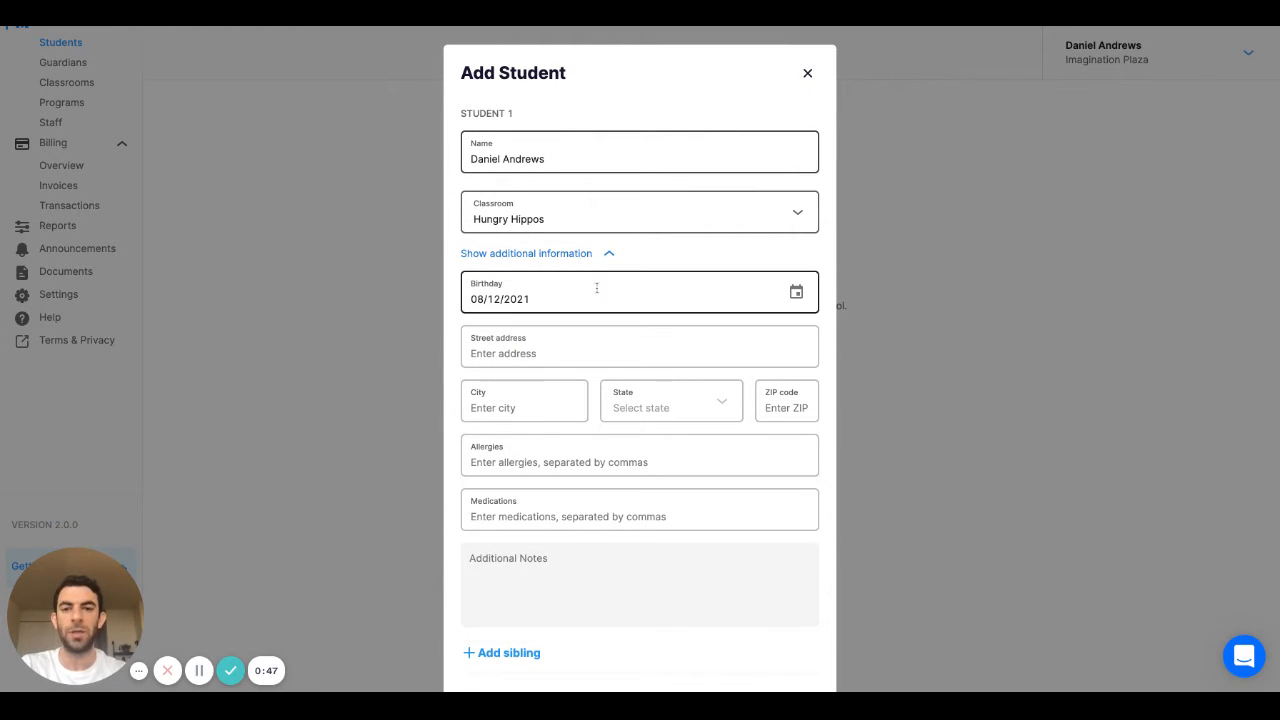
{"action": "left_click", "coordinate": [576, 255]}
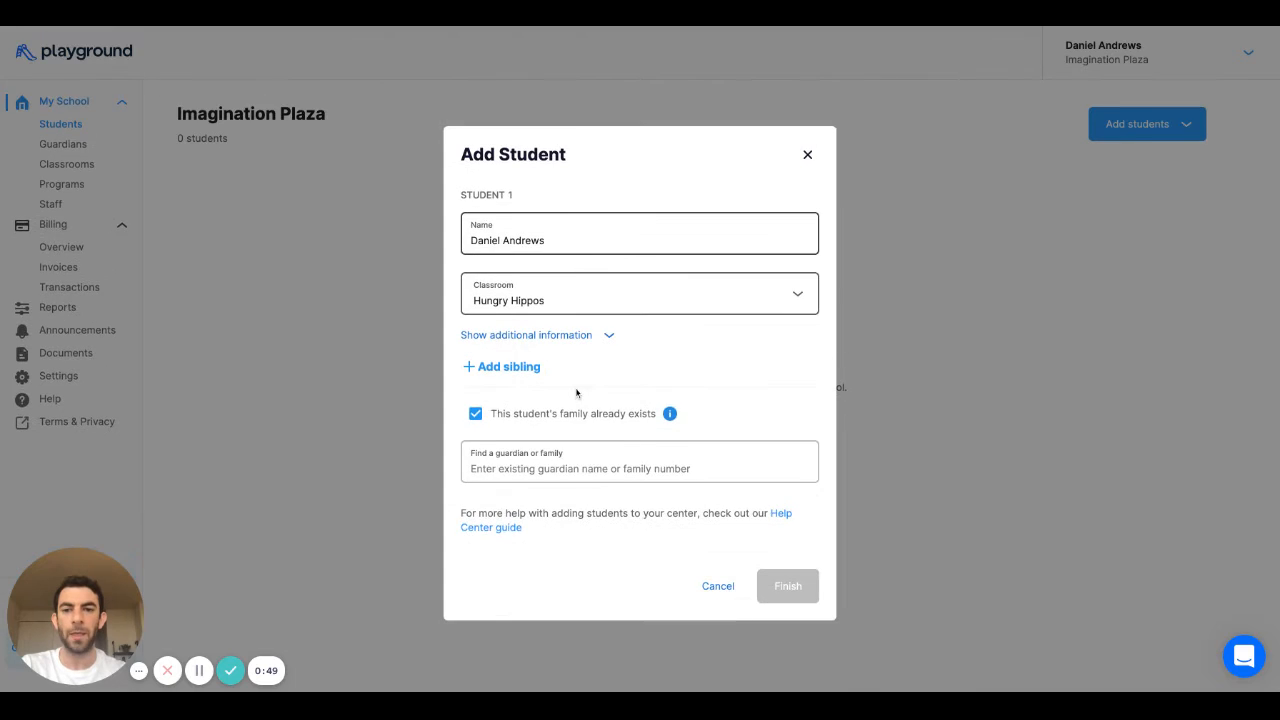
- Create a new family for the student and enter the guardian's full name
{"action": "left_click", "coordinate": [475, 414]}
{"action": "scroll", "coordinate": [511, 475], "scroll_direction": "down", "scroll_amount": 3}
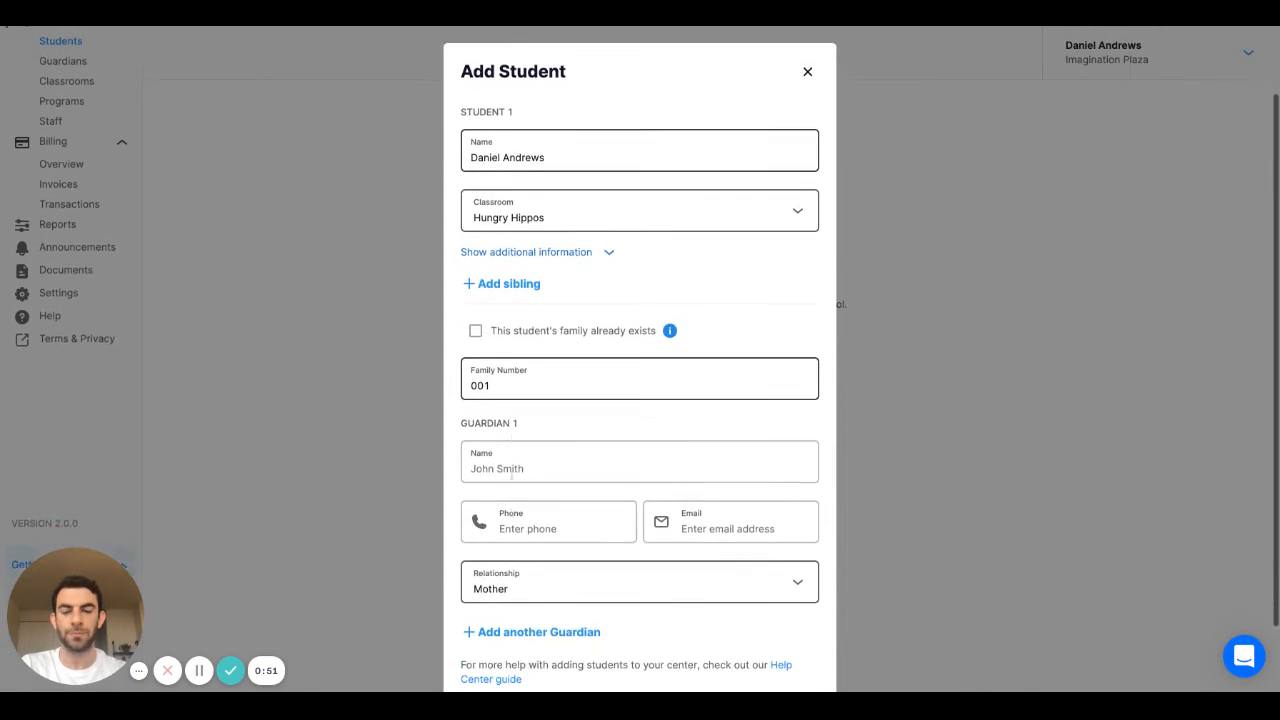
{"action": "left_click", "coordinate": [523, 397]}
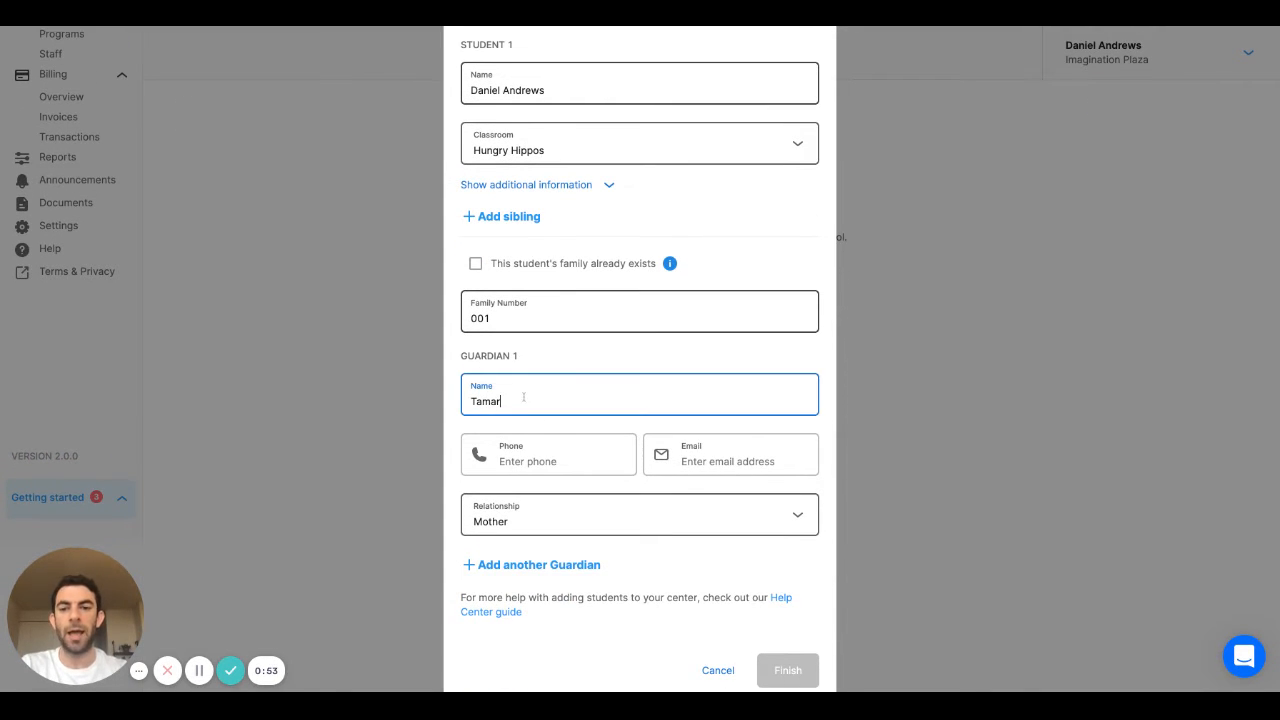
- Fill in the guardian's phone number and e-mail address, then finish adding the student
{"action": "scroll", "coordinate": [526, 420], "scroll_direction": "down", "scroll_amount": 1}
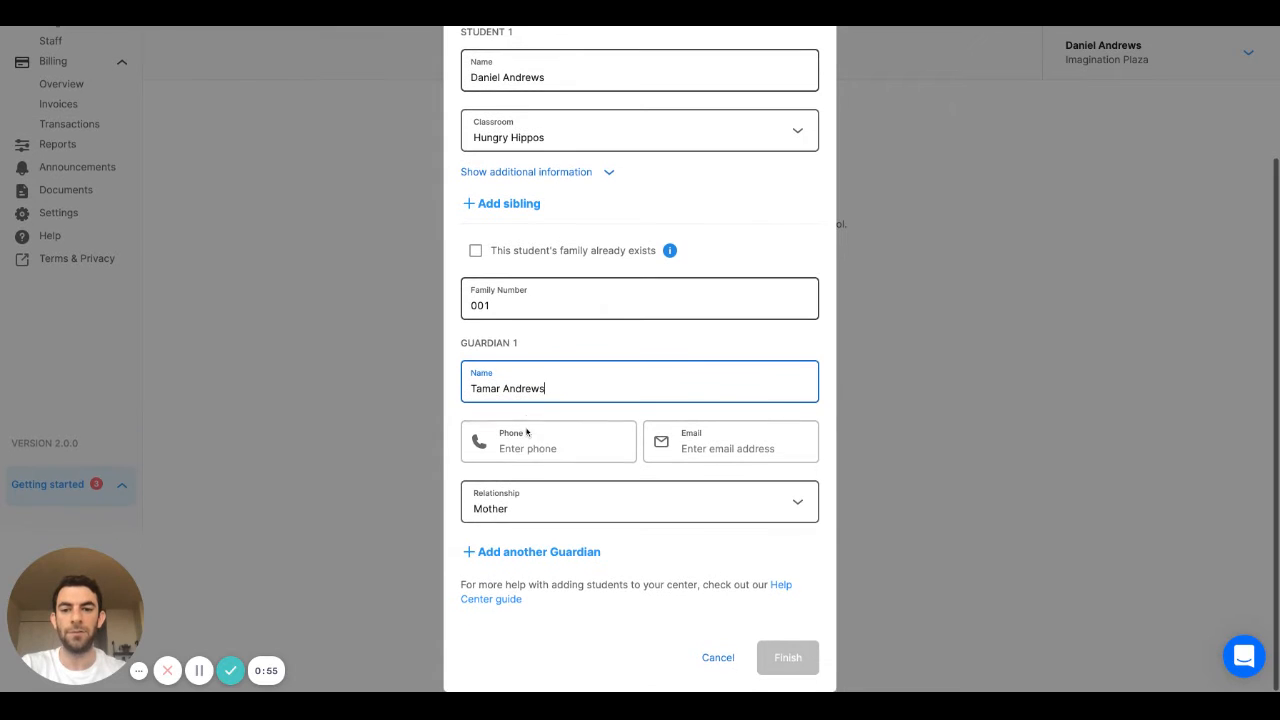
{"action": "left_click", "coordinate": [528, 448]}
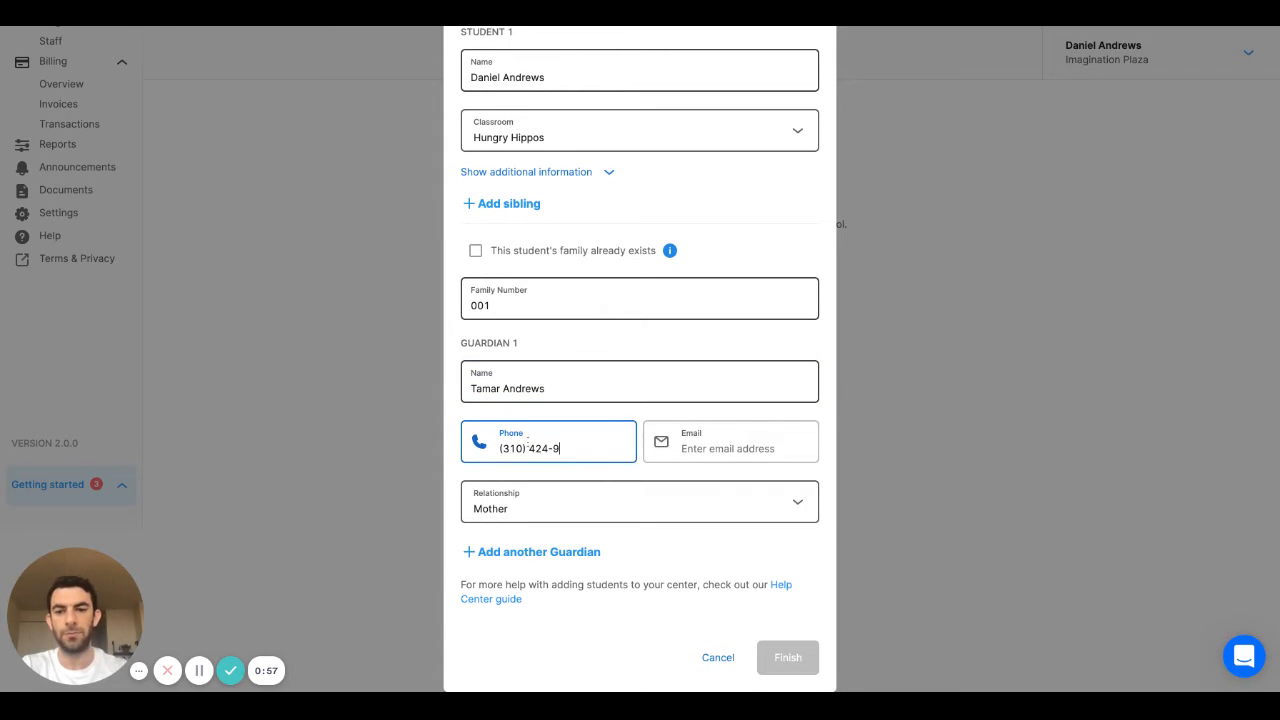
{"action": "left_click", "coordinate": [693, 446]}
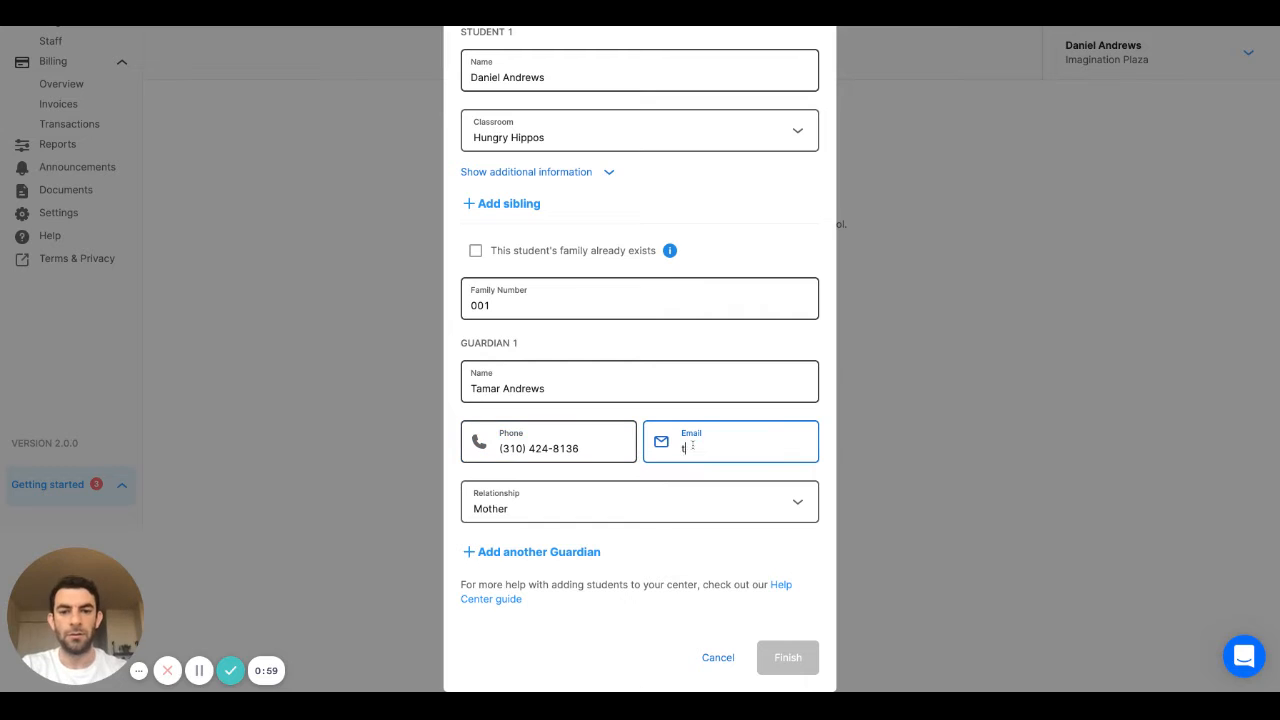
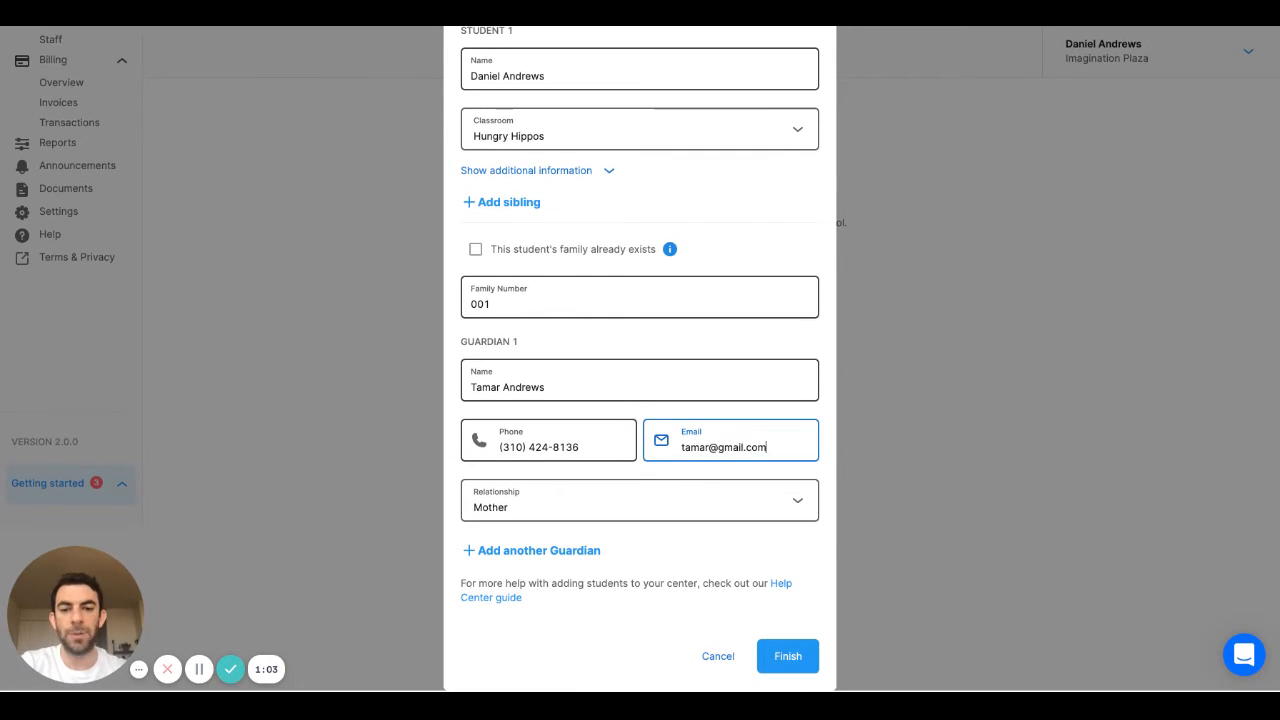
{"action": "key", "text": "shift+Left"}
{"action": "key", "text": "shift+Left"}
{"action": "key", "text": "shift+Left"}
{"action": "left_click", "coordinate": [778, 449]}
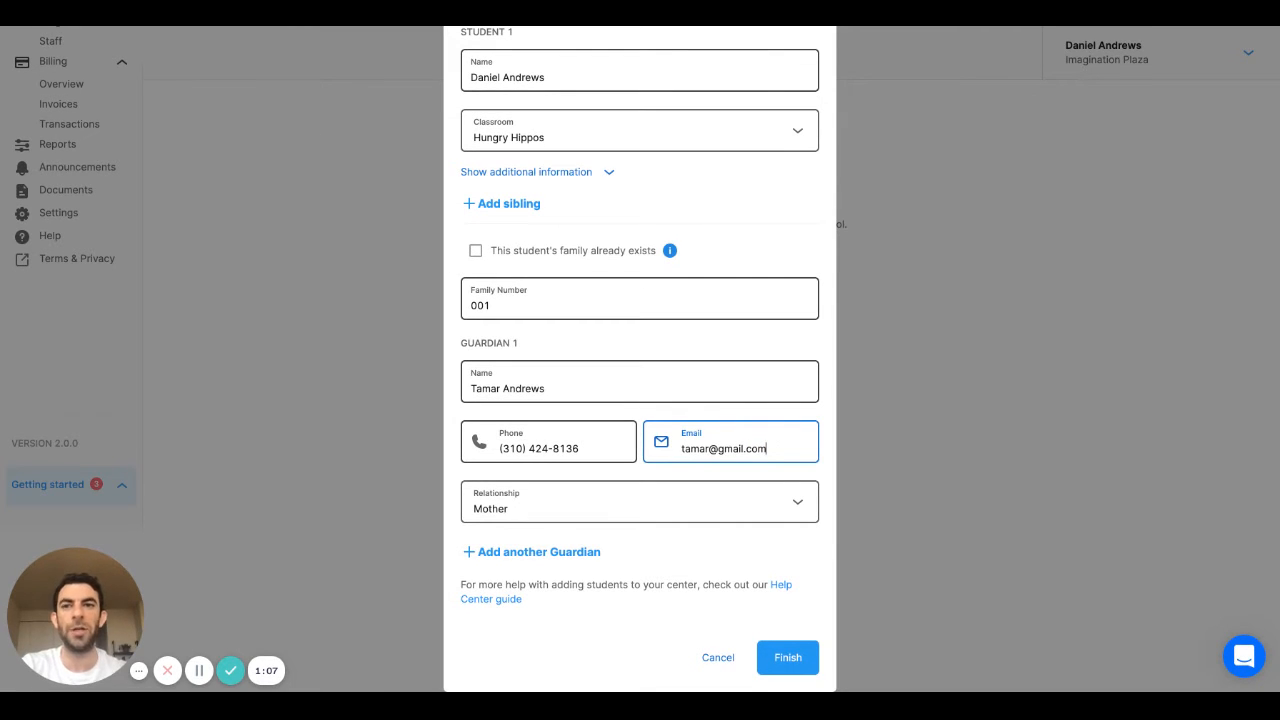
{"action": "left_click", "coordinate": [788, 657]}
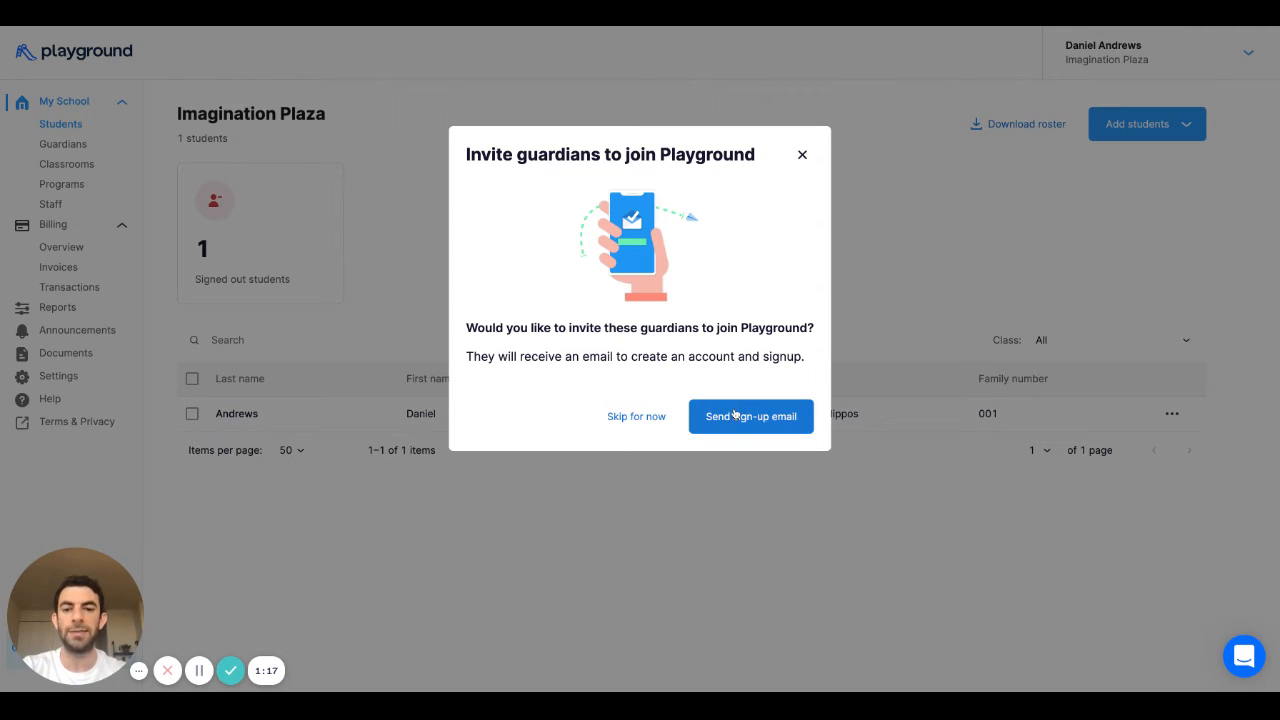
- Skip the guardian invitation for now
{"action": "left_click", "coordinate": [636, 417]}
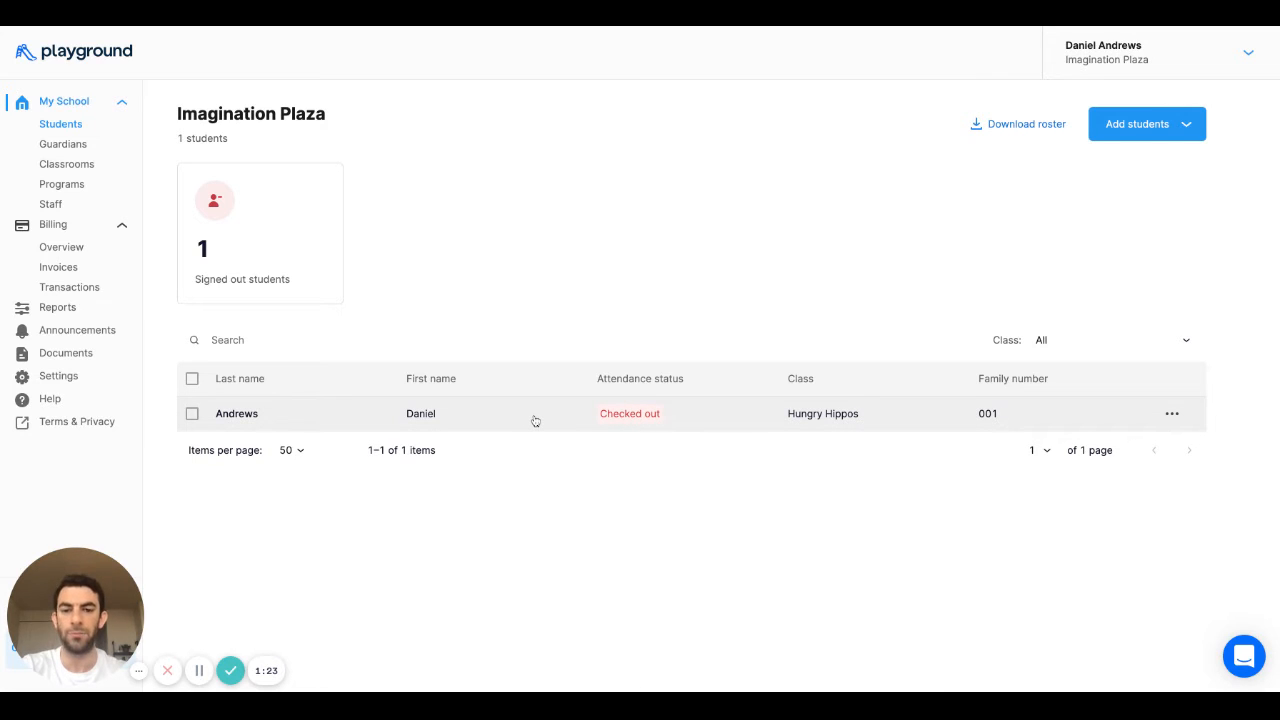
- Open the new student's profile and show their attendance records, which are empty
{"action": "left_click", "coordinate": [501, 413]}
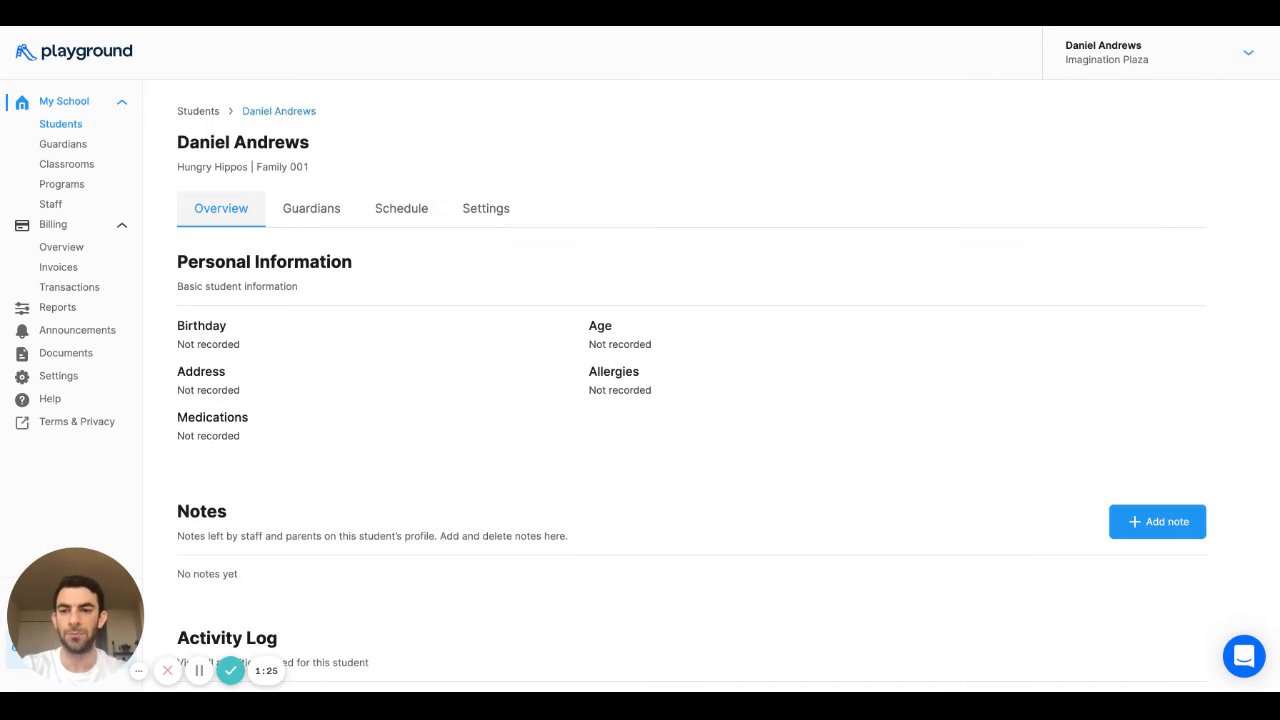
{"action": "scroll", "coordinate": [501, 342], "scroll_direction": "down", "scroll_amount": 1}
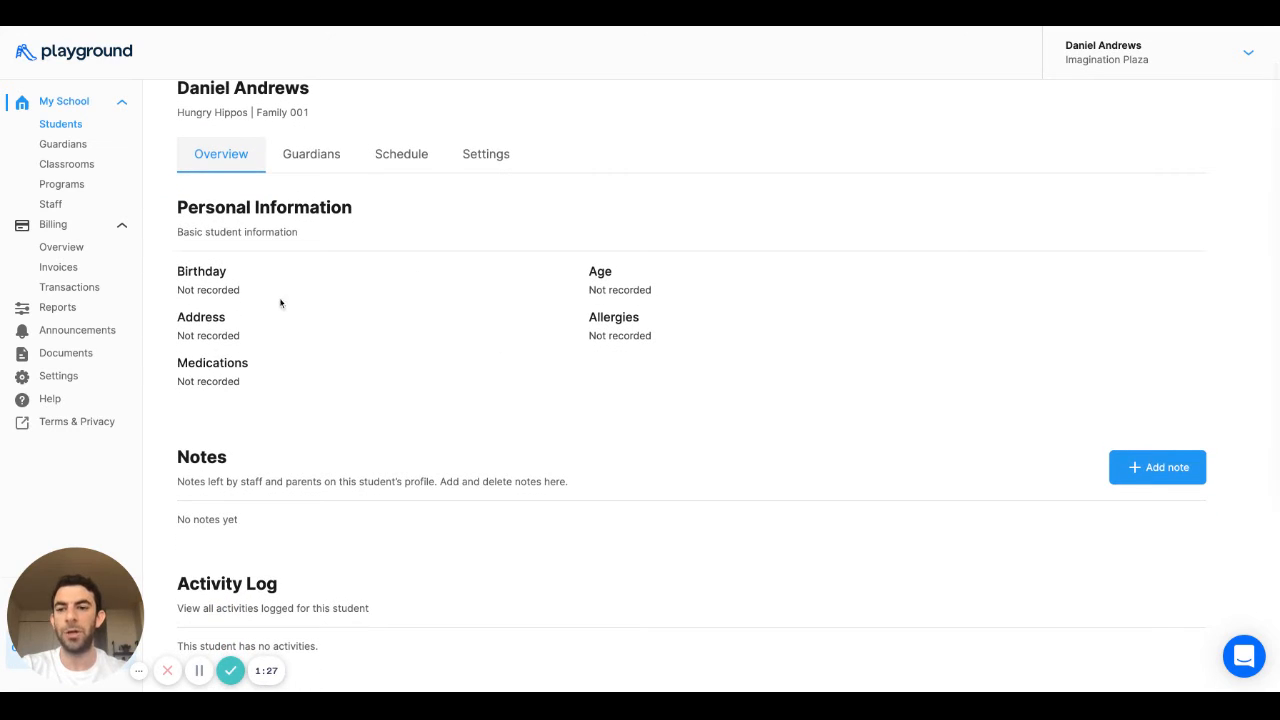
{"action": "scroll", "coordinate": [363, 406], "scroll_direction": "down", "scroll_amount": 1}
{"action": "scroll", "coordinate": [618, 384], "scroll_direction": "down", "scroll_amount": 1}
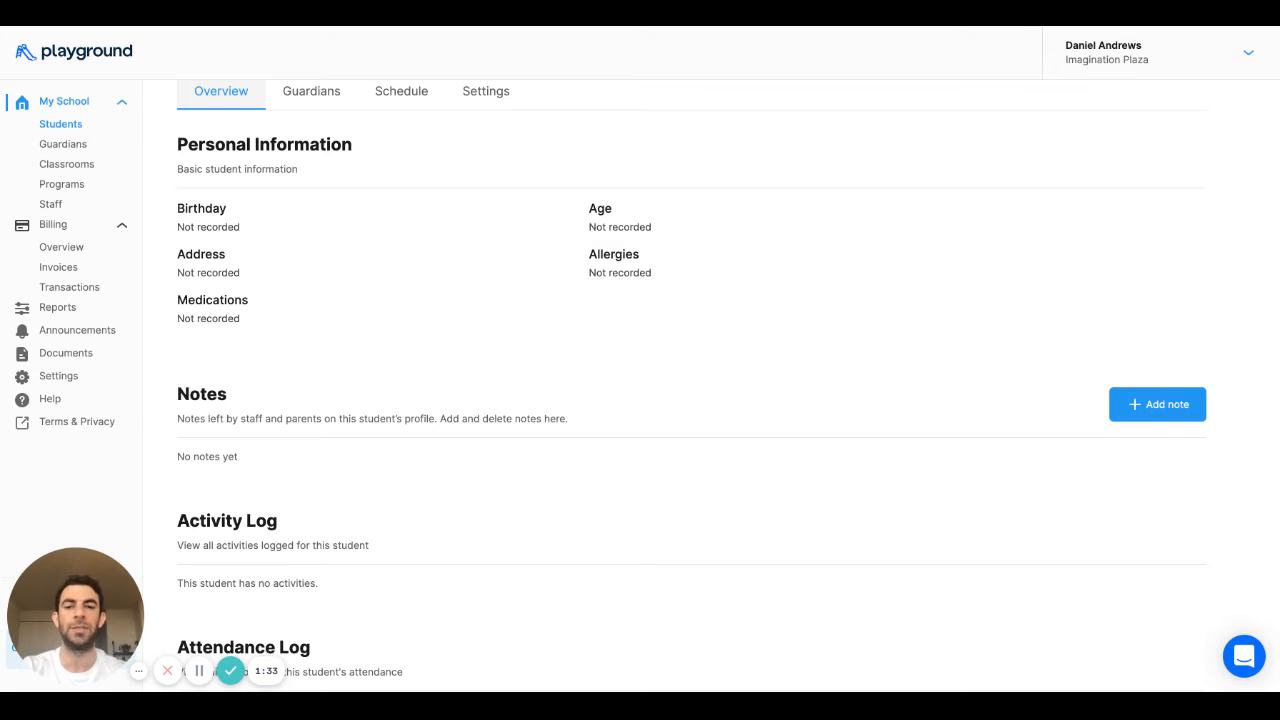
{"action": "scroll", "coordinate": [1120, 329], "scroll_direction": "down", "scroll_amount": 3}
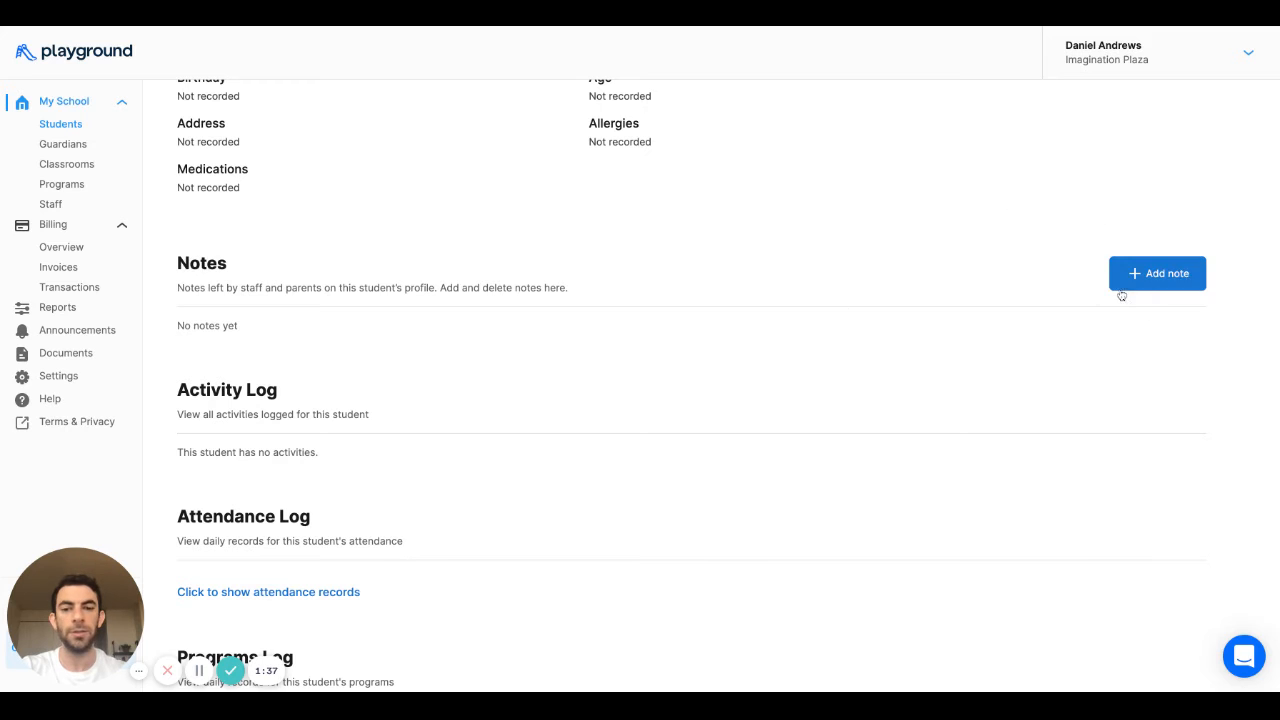
{"action": "scroll", "coordinate": [837, 414], "scroll_direction": "down", "scroll_amount": 2}
{"action": "scroll", "coordinate": [335, 365], "scroll_direction": "down", "scroll_amount": 1}
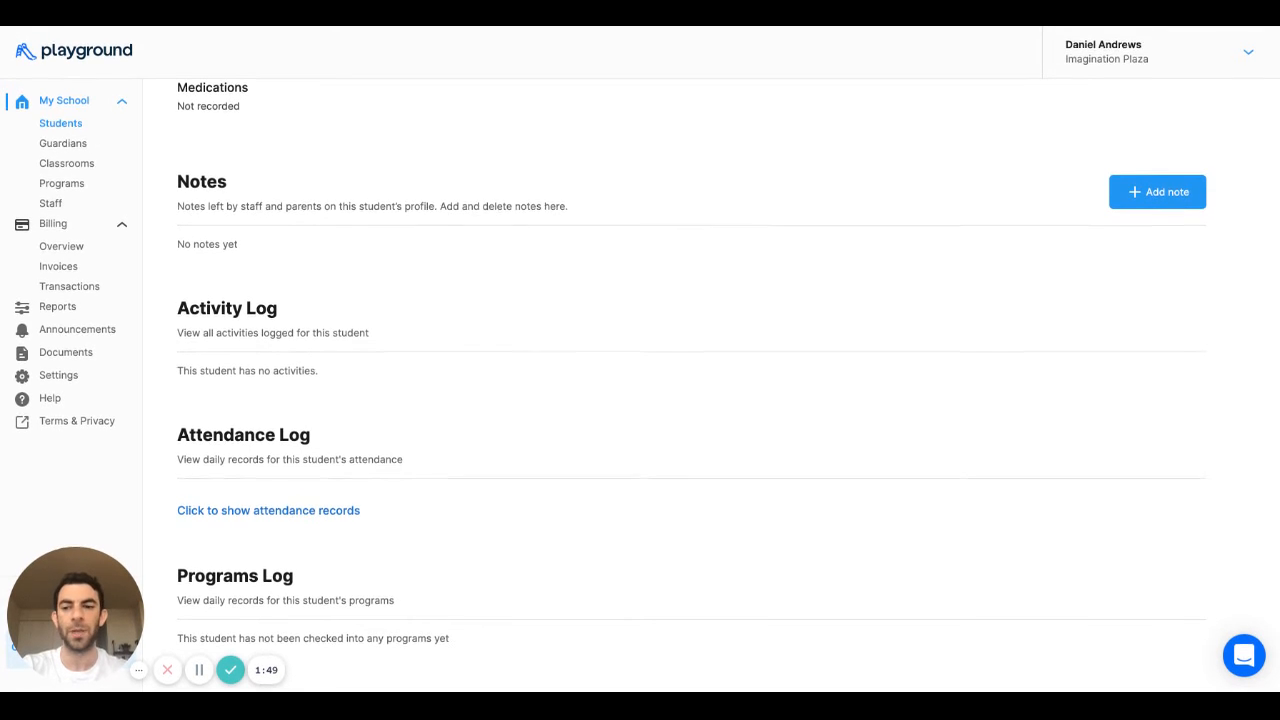
{"action": "left_click", "coordinate": [306, 513]}
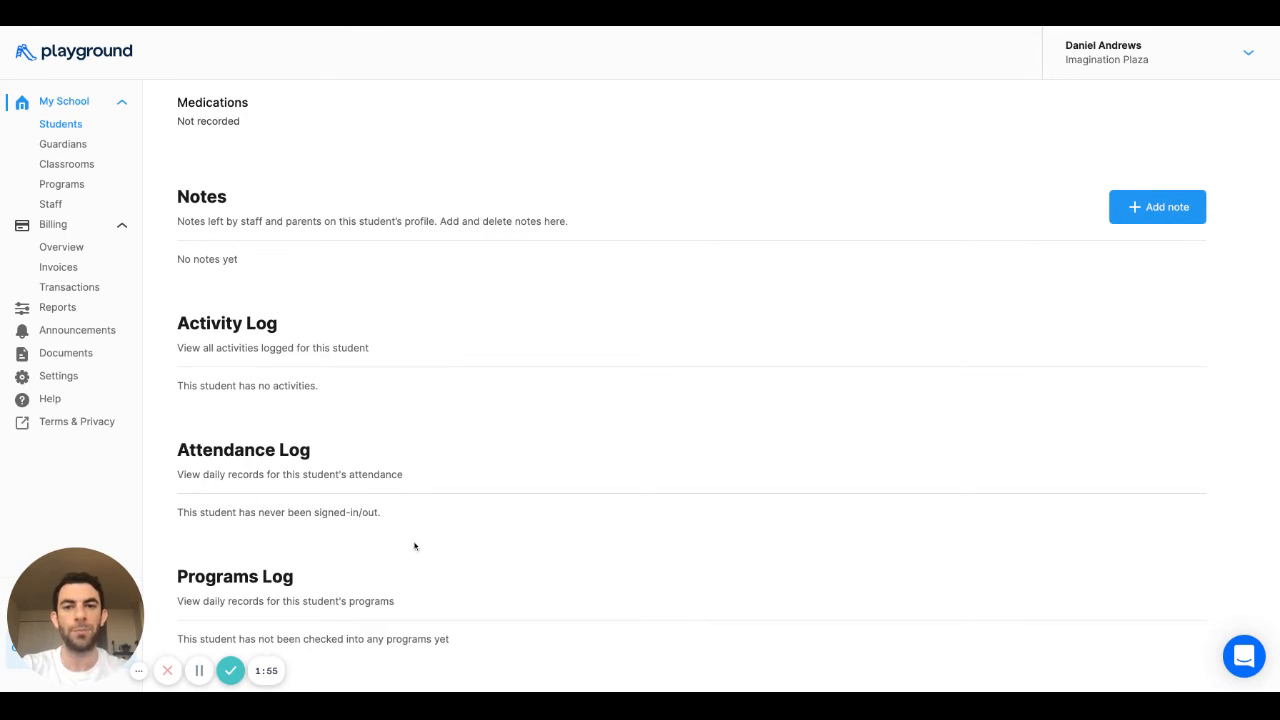
{"action": "scroll", "coordinate": [420, 544], "scroll_direction": "up", "scroll_amount": 5}
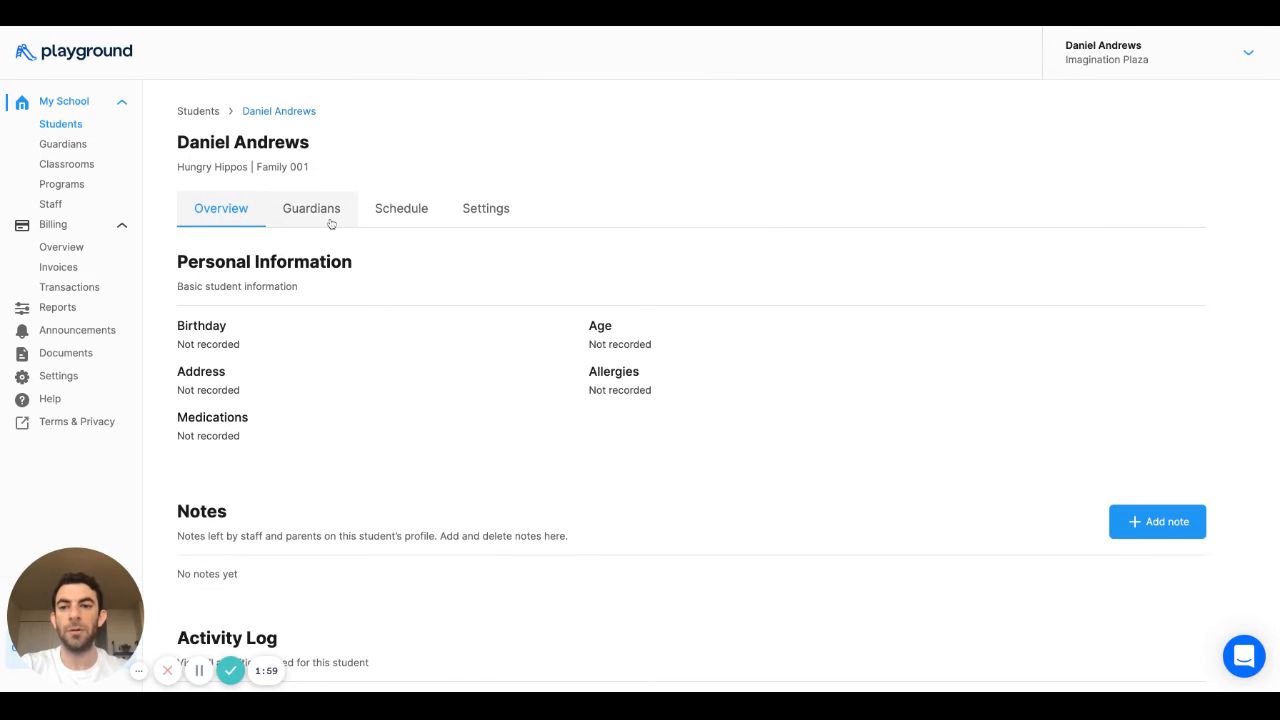
- Check the student's guardians, then go to the student's Schedule settings
{"action": "left_click", "coordinate": [330, 222]}
{"action": "scroll", "coordinate": [448, 336], "scroll_direction": "down", "scroll_amount": 1}
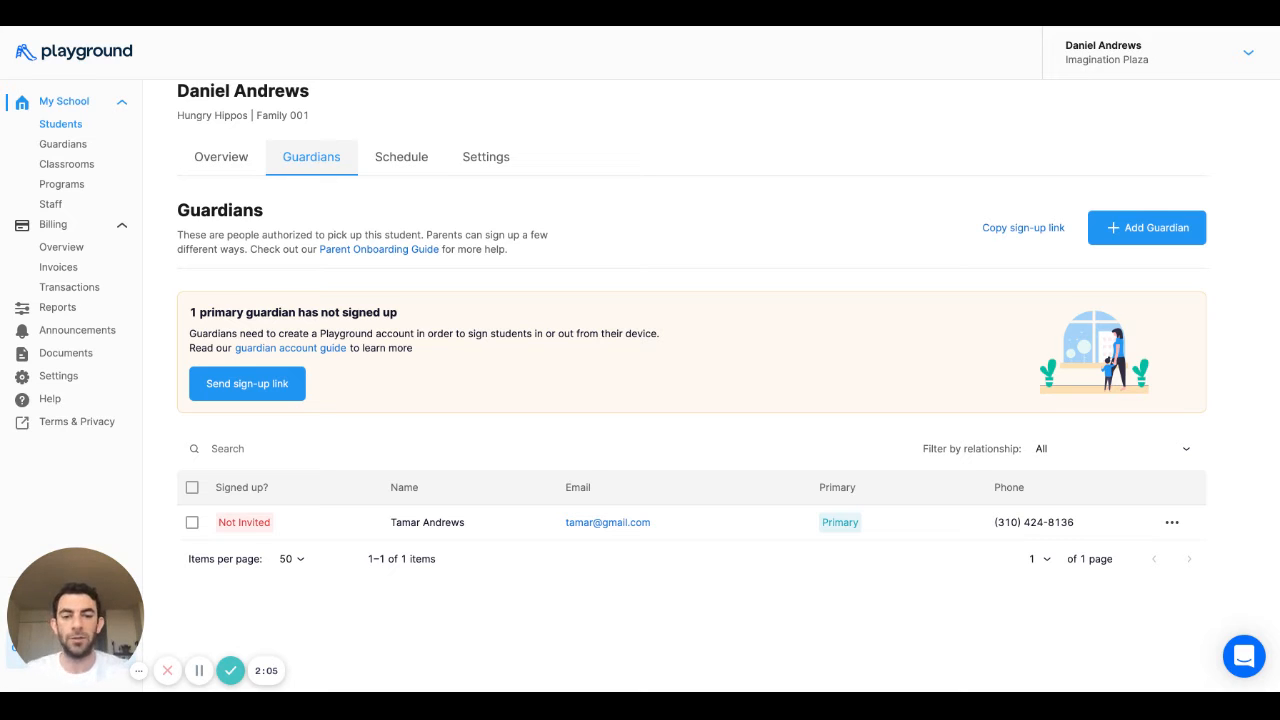
{"action": "left_click", "coordinate": [426, 167]}
- Turn on custom hours for Monday, Tuesday and Thursday and look at Tuesday's start times
{"action": "scroll", "coordinate": [426, 167], "scroll_direction": "down", "scroll_amount": 3}
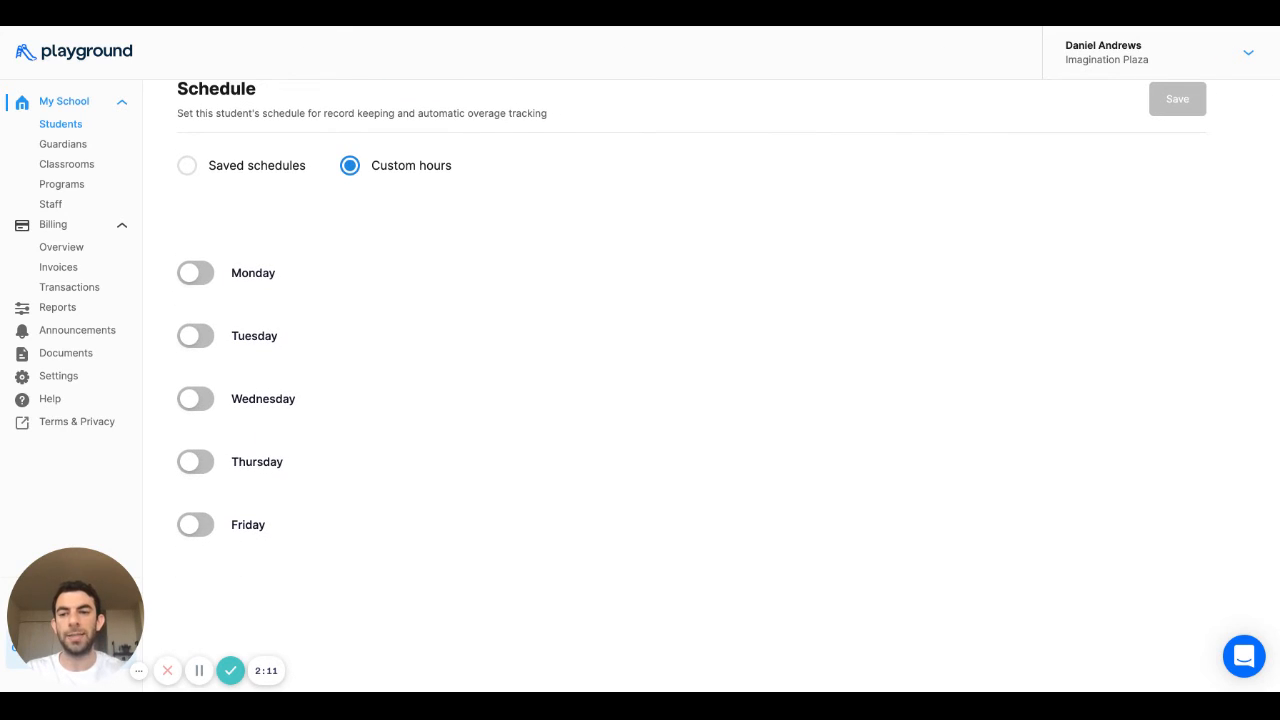
{"action": "left_click", "coordinate": [196, 273]}
{"action": "left_click", "coordinate": [196, 336]}
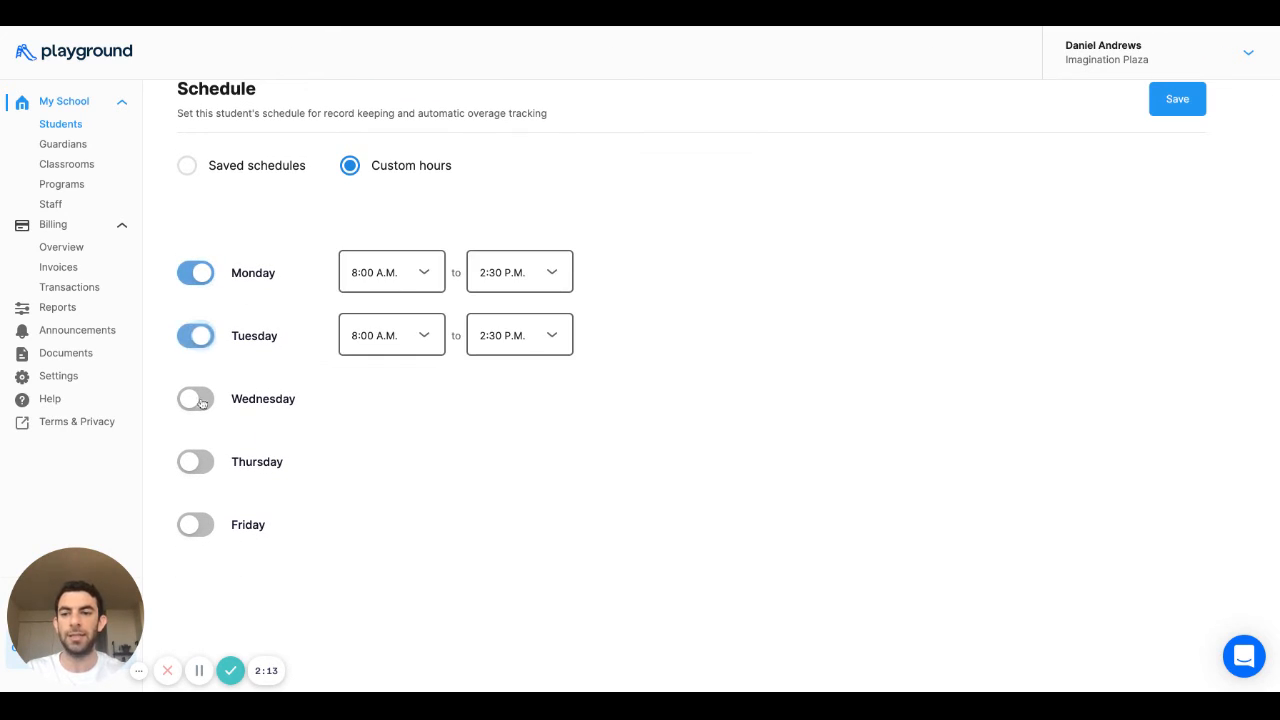
{"action": "left_click", "coordinate": [195, 462]}
{"action": "left_click", "coordinate": [407, 336]}
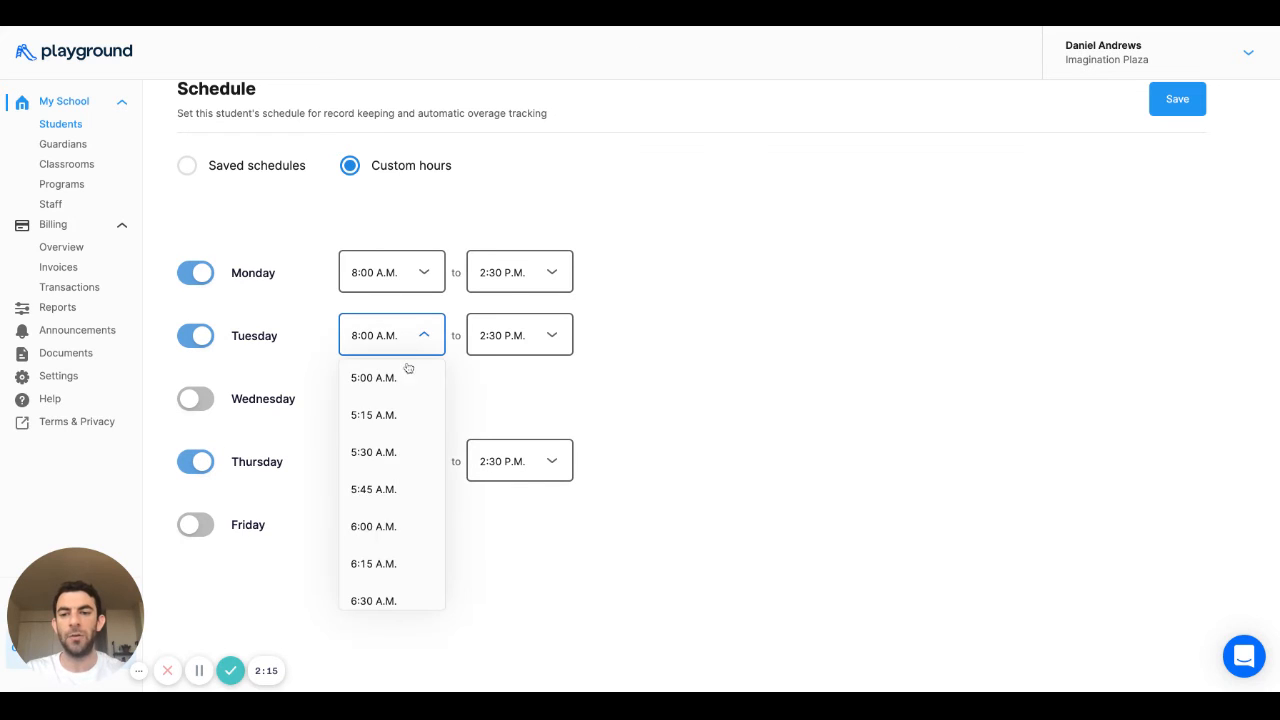
{"action": "left_click", "coordinate": [424, 348]}
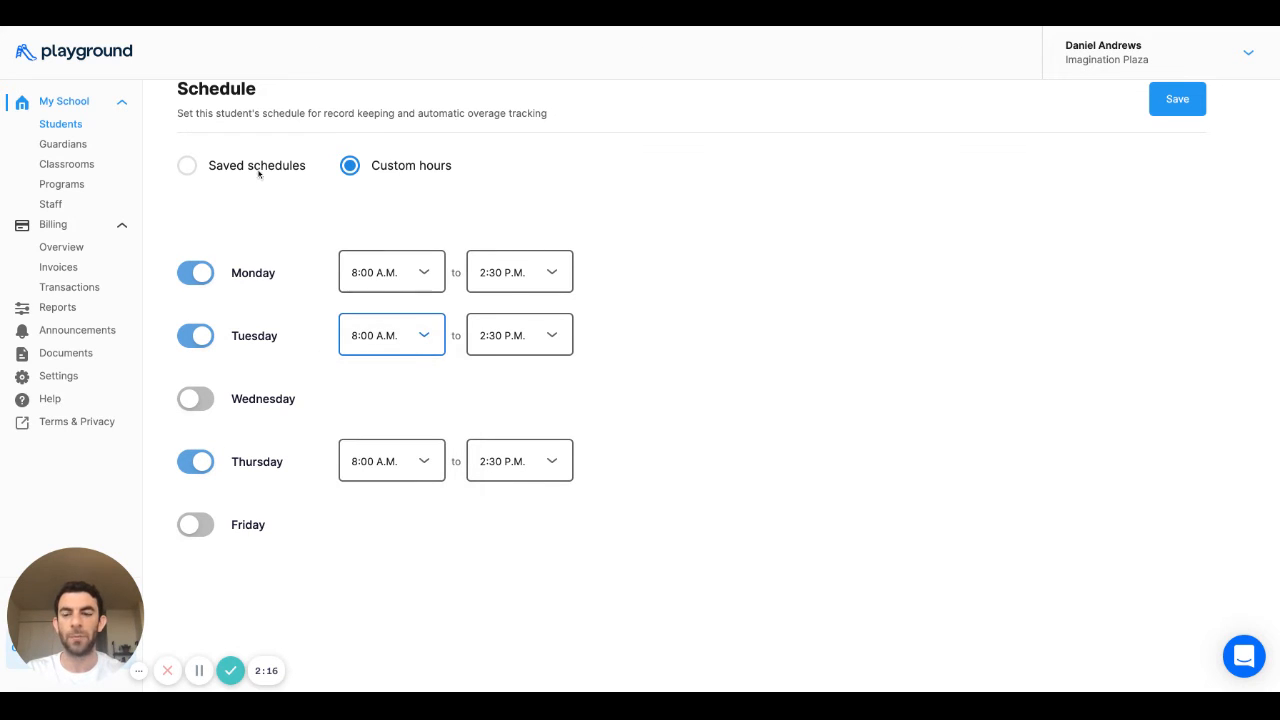
- Switch to Saved schedules, browse the available schedules, and go back to Students unsaved
{"action": "left_click", "coordinate": [187, 172]}
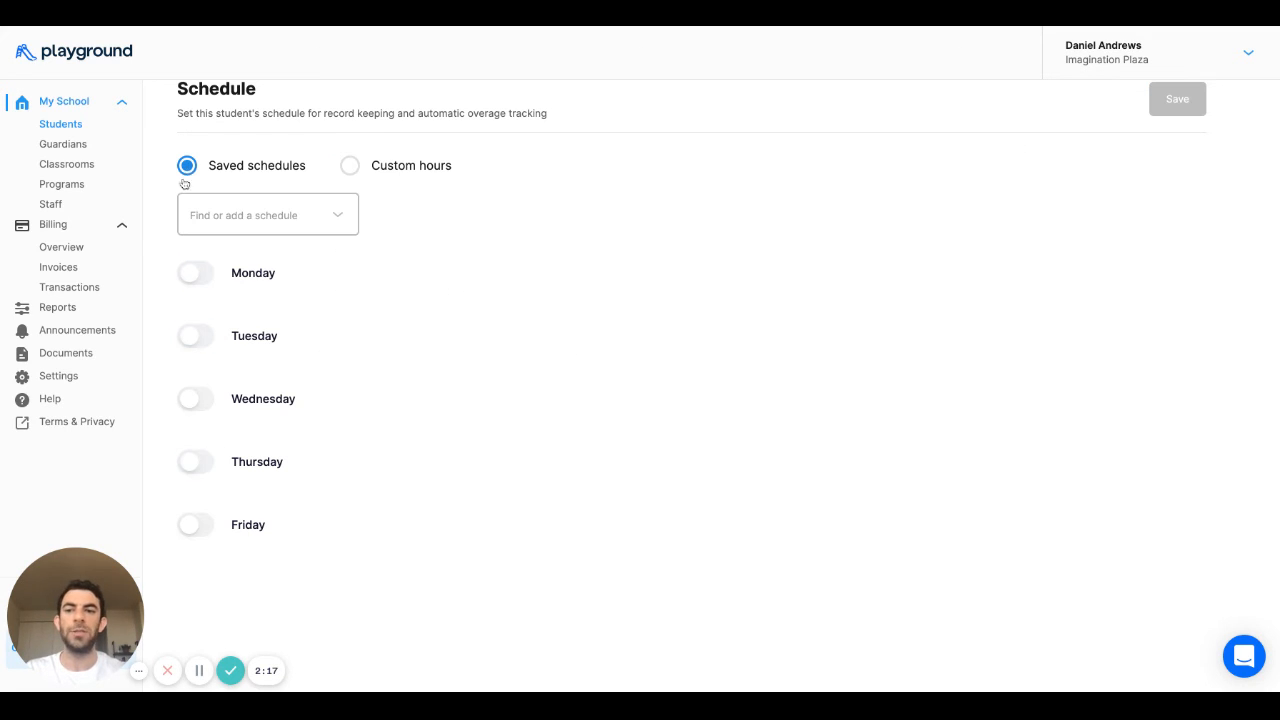
{"action": "left_click", "coordinate": [337, 215]}
{"action": "left_click", "coordinate": [330, 221]}
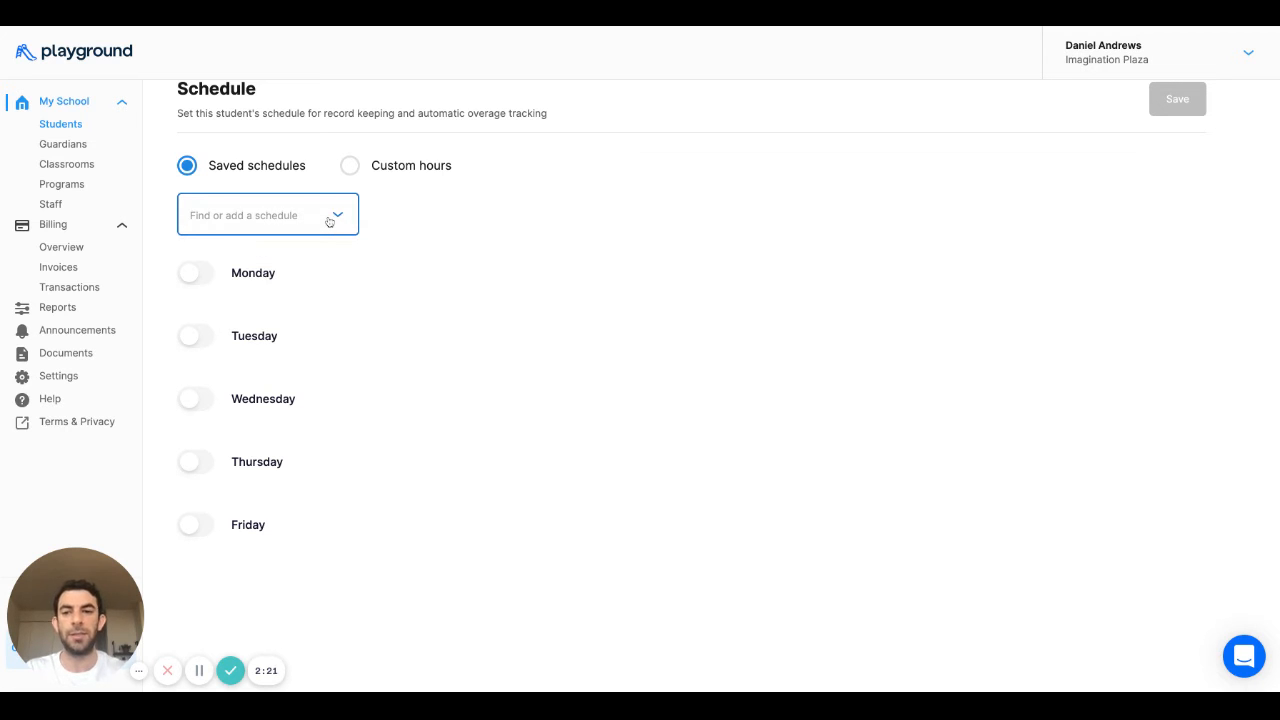
{"action": "scroll", "coordinate": [330, 221], "scroll_direction": "up", "scroll_amount": 3}
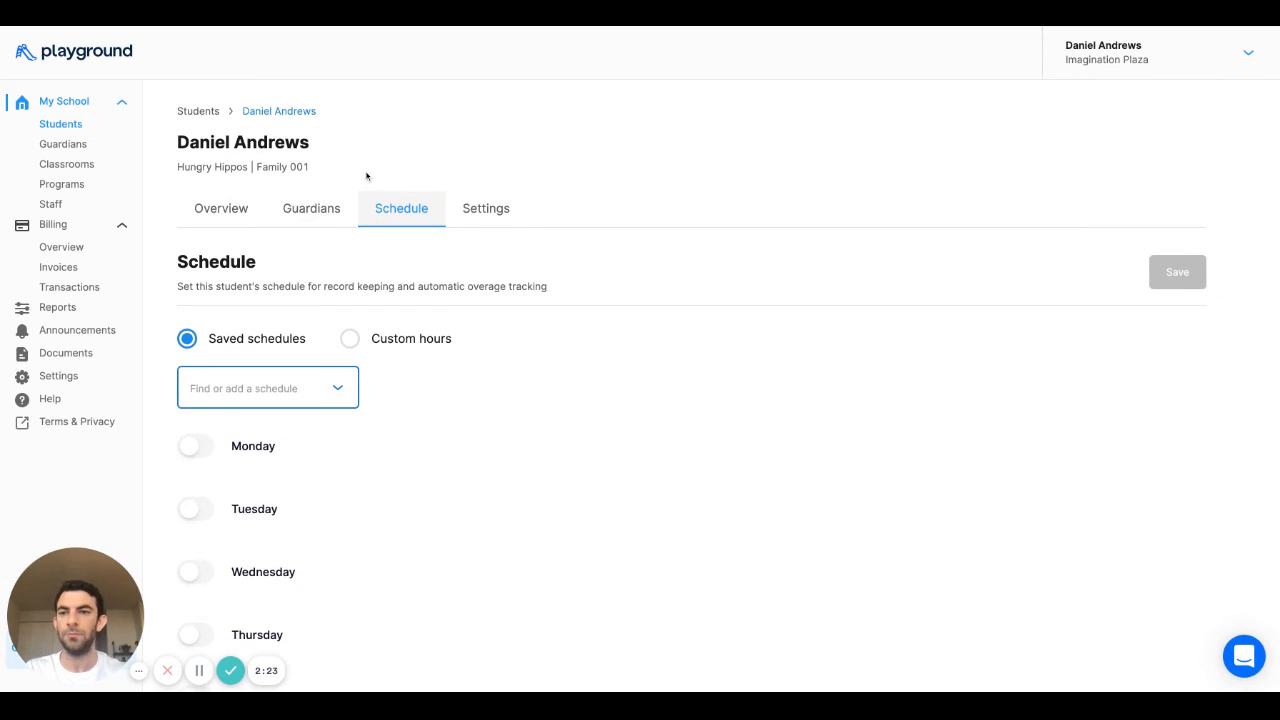
{"action": "left_click", "coordinate": [200, 112]}
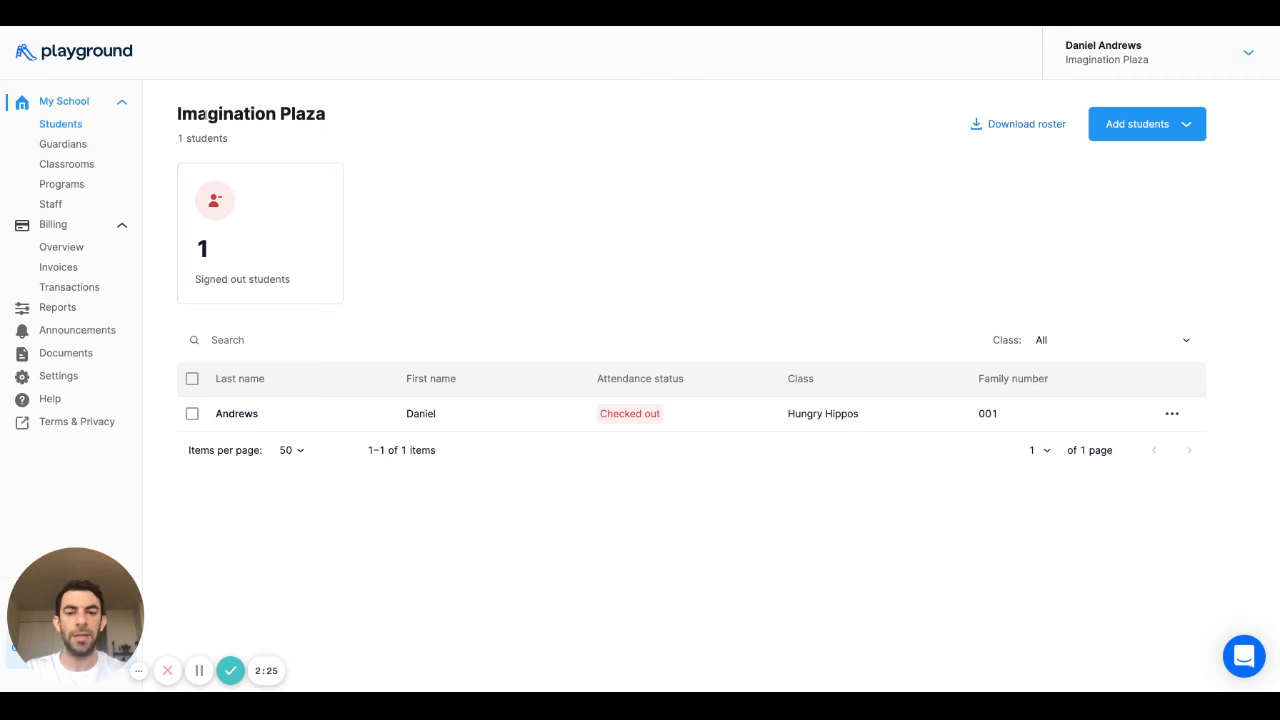
- Open the Guardians list and look over the Not Invited primary guardian's phone number
{"action": "left_click", "coordinate": [66, 146]}
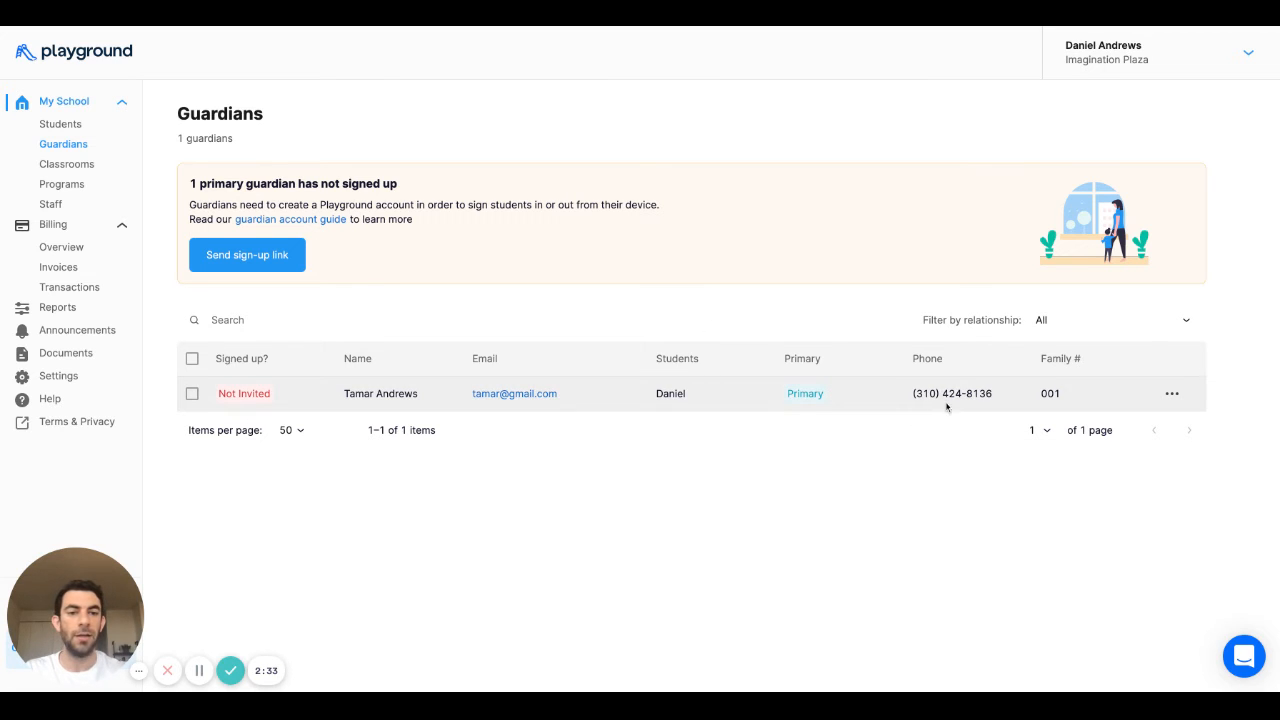
{"action": "triple_click", "coordinate": [908, 398]}
{"action": "left_click", "coordinate": [908, 398]}
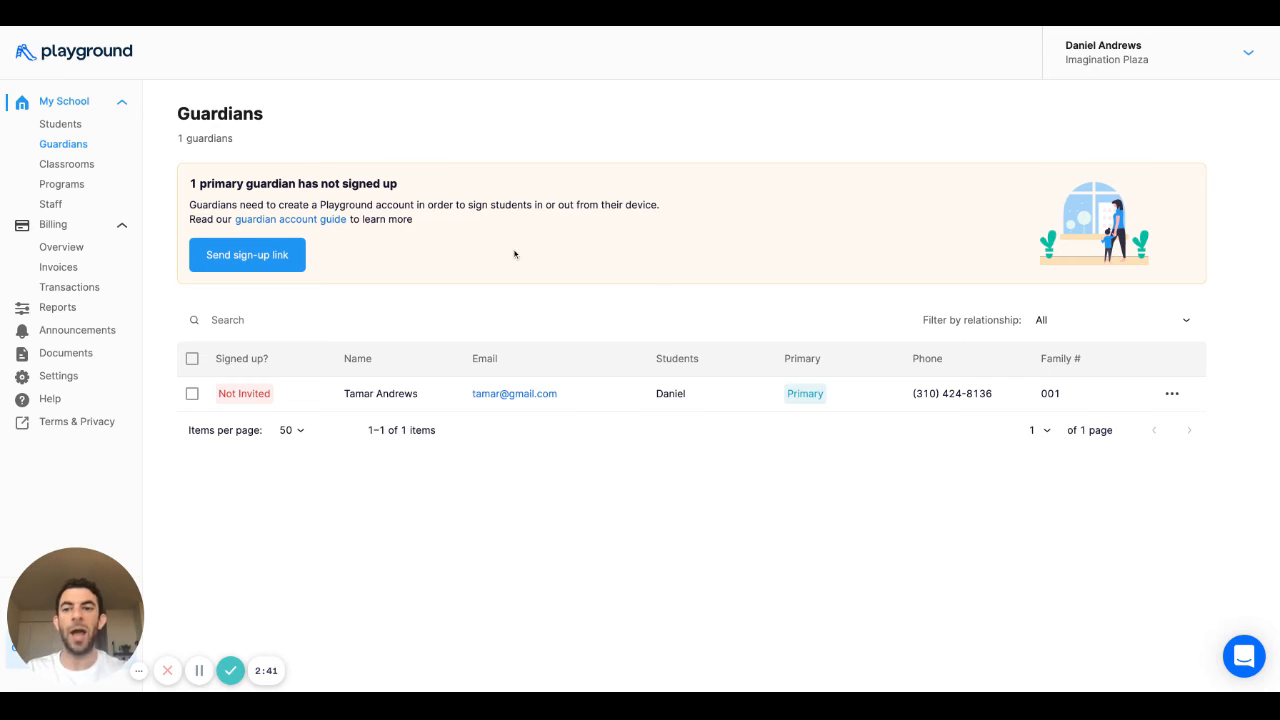
- Send the primary guardian a sign-up email and copy their sign-up link
{"action": "left_click", "coordinate": [281, 255]}
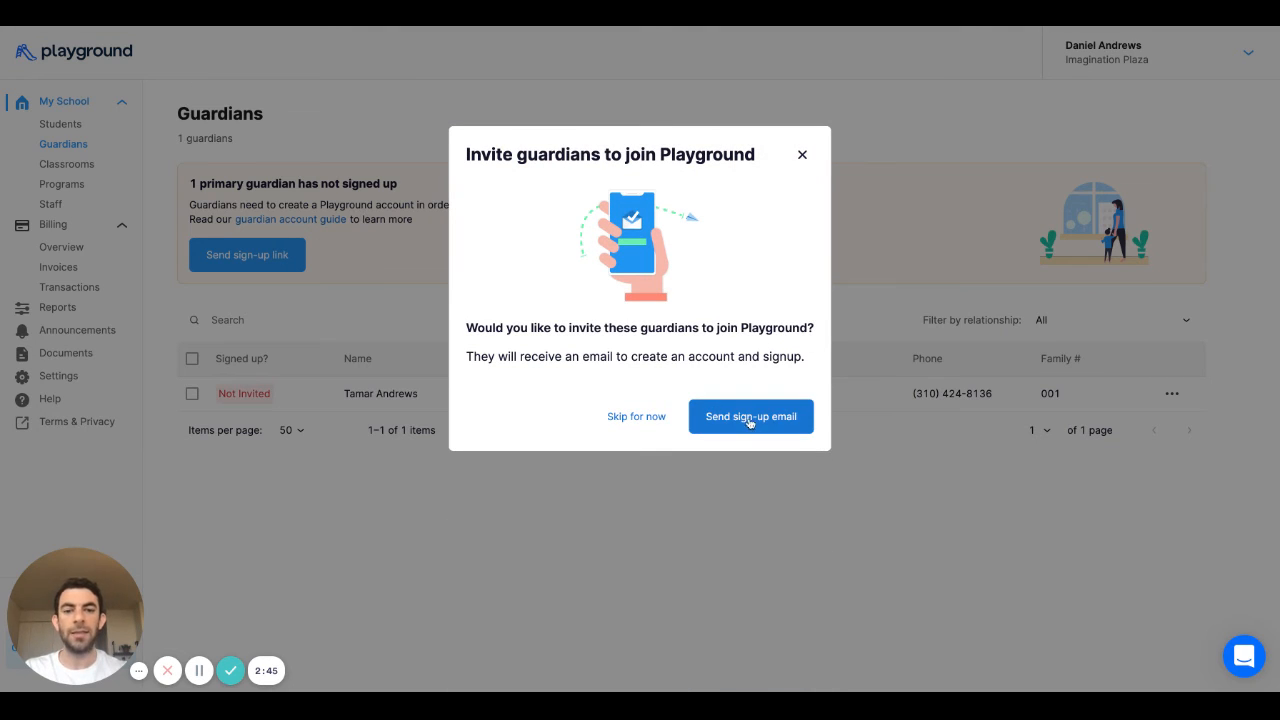
{"action": "left_click", "coordinate": [751, 416]}
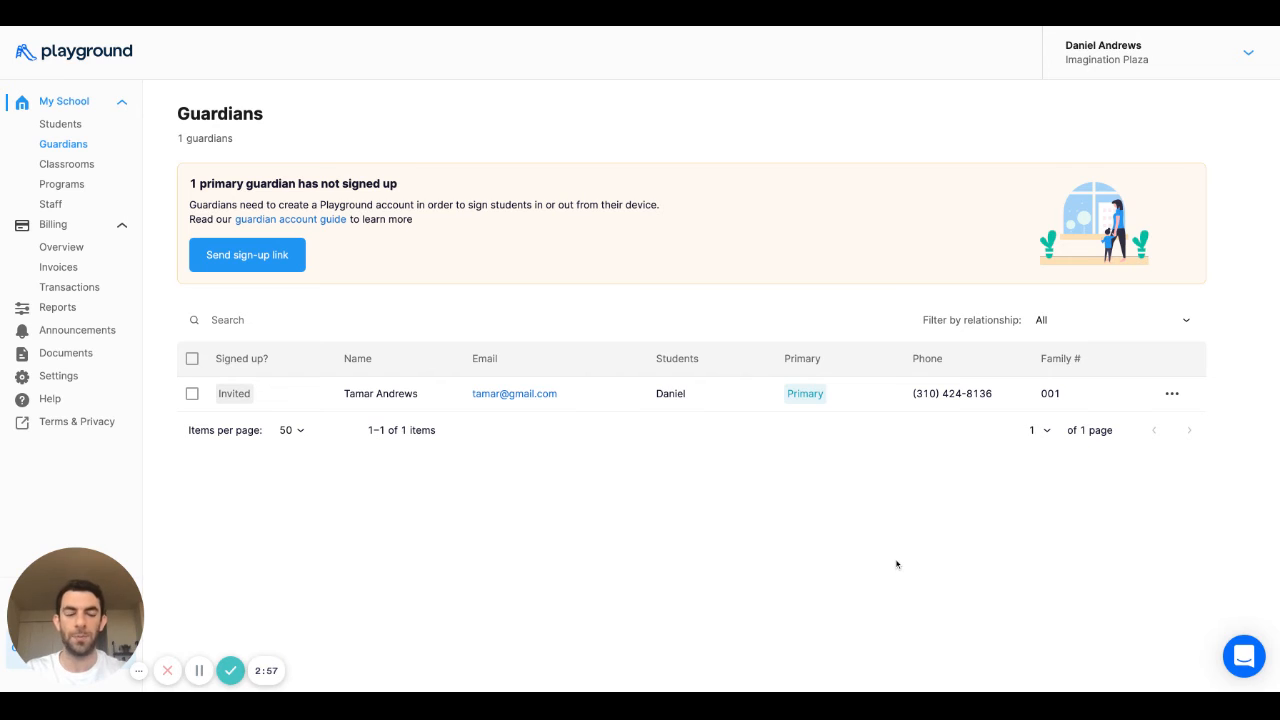
{"action": "left_click", "coordinate": [1172, 394]}
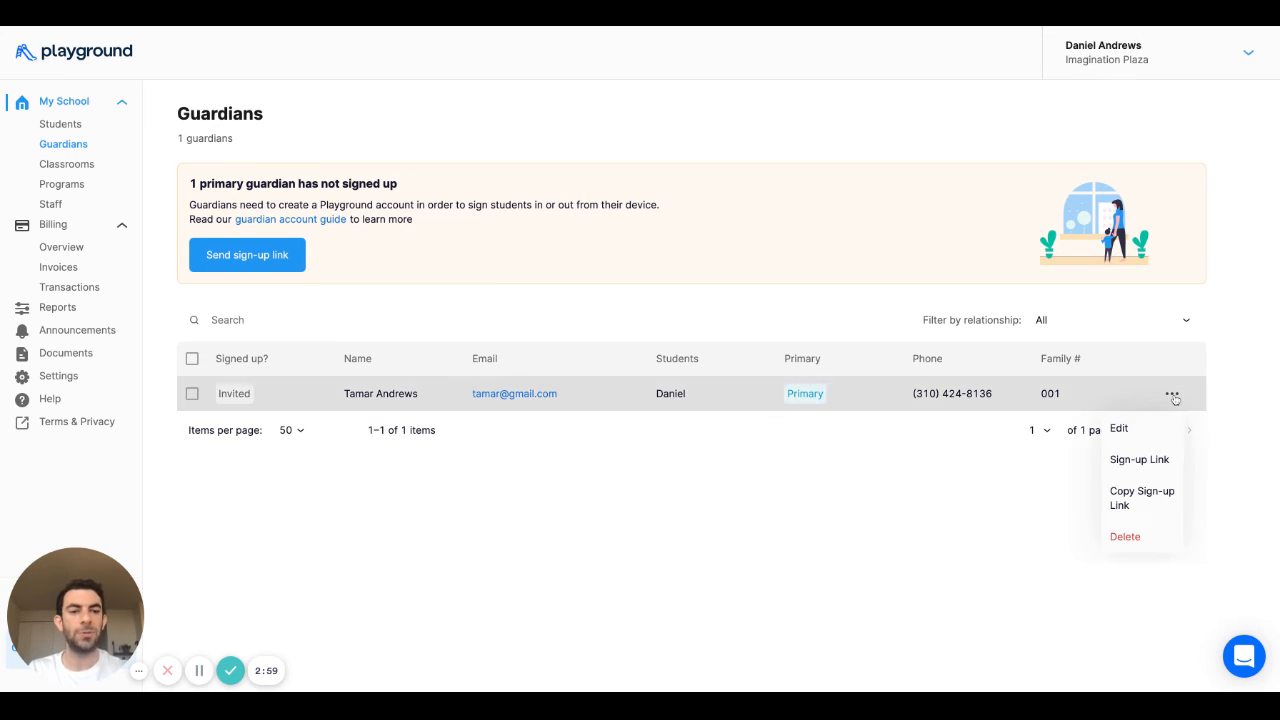
{"action": "left_click", "coordinate": [1139, 460]}
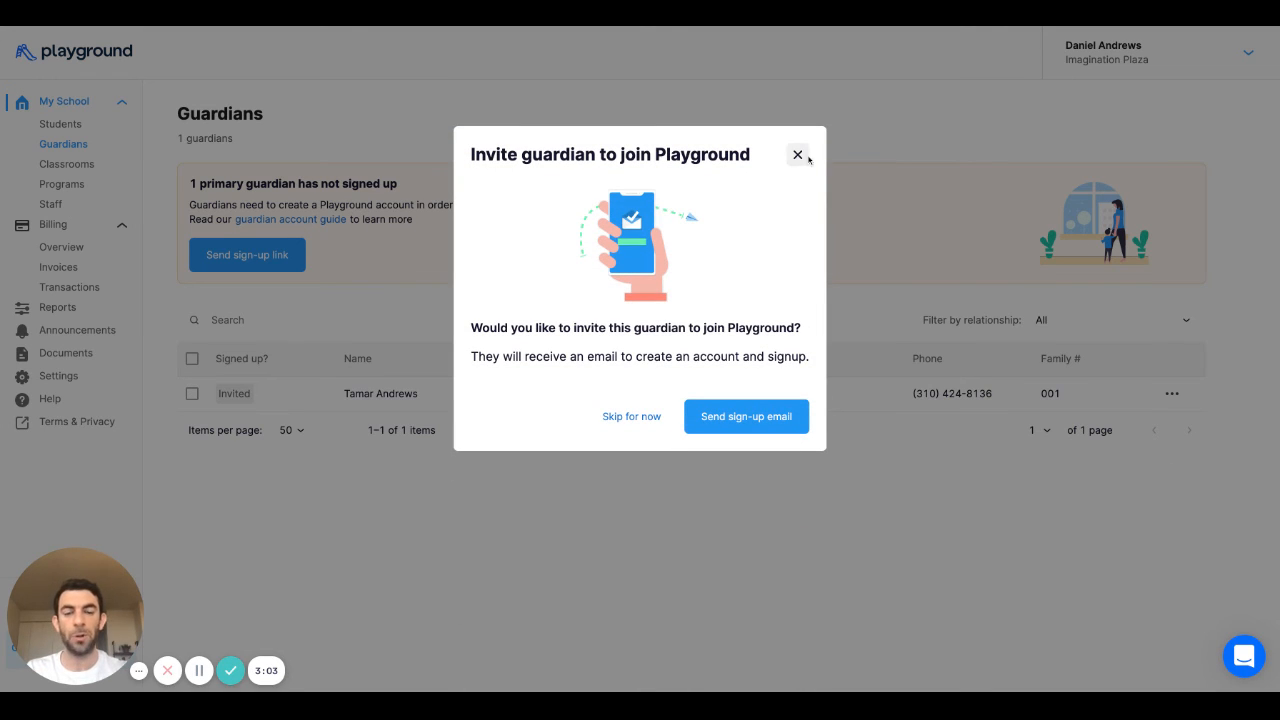
{"action": "left_click", "coordinate": [800, 156]}
{"action": "left_click", "coordinate": [1172, 394]}
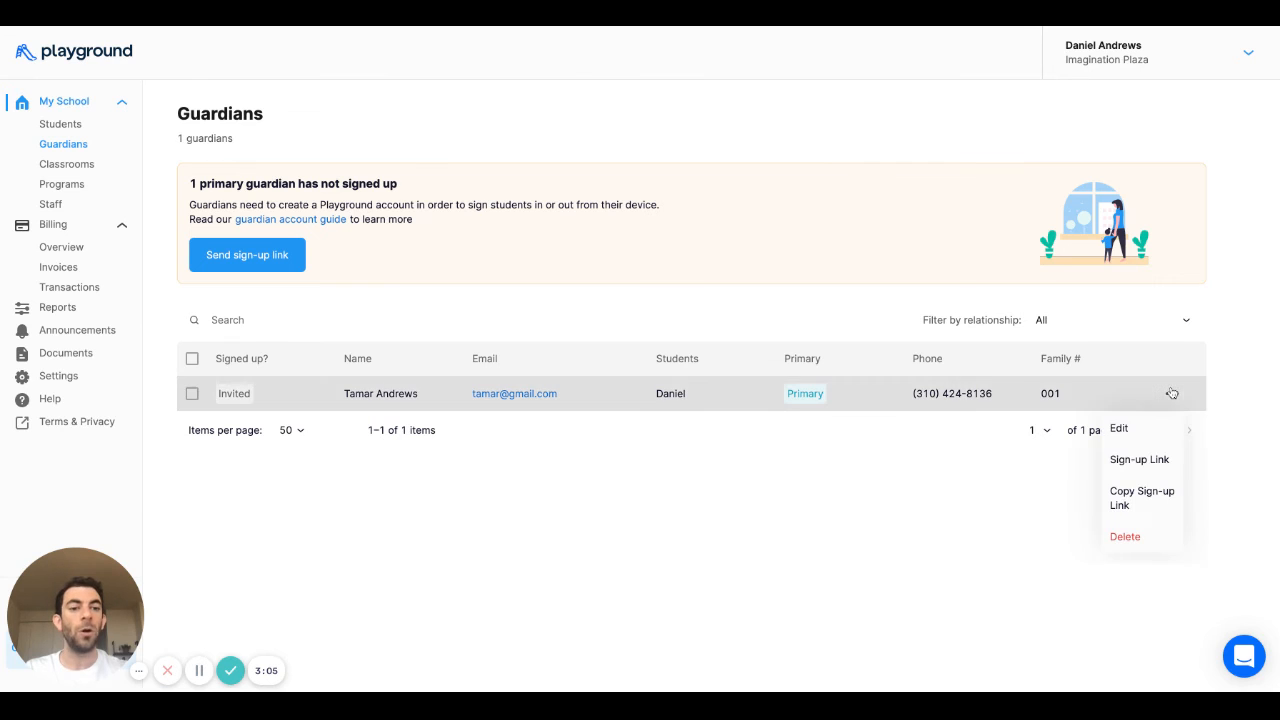
{"action": "left_click", "coordinate": [1155, 494]}
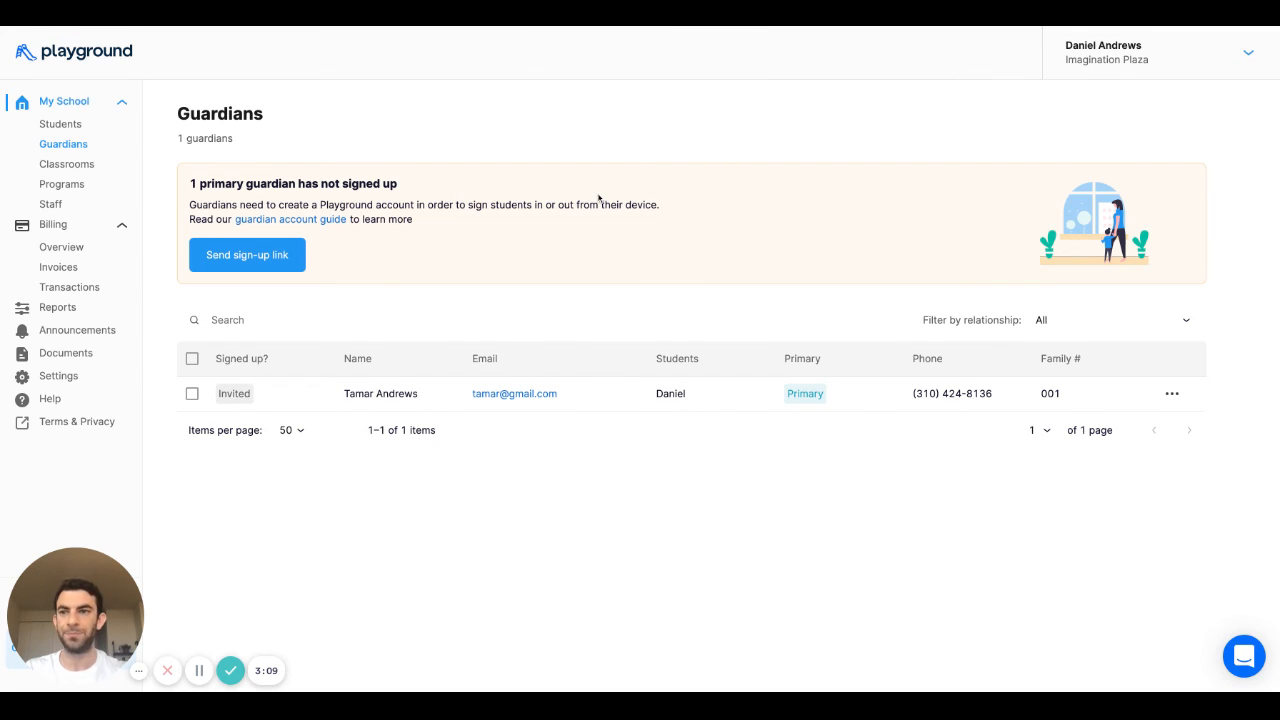
- Open the Hungry Hippos classroom and view its empty Staff list
{"action": "left_click", "coordinate": [90, 168]}
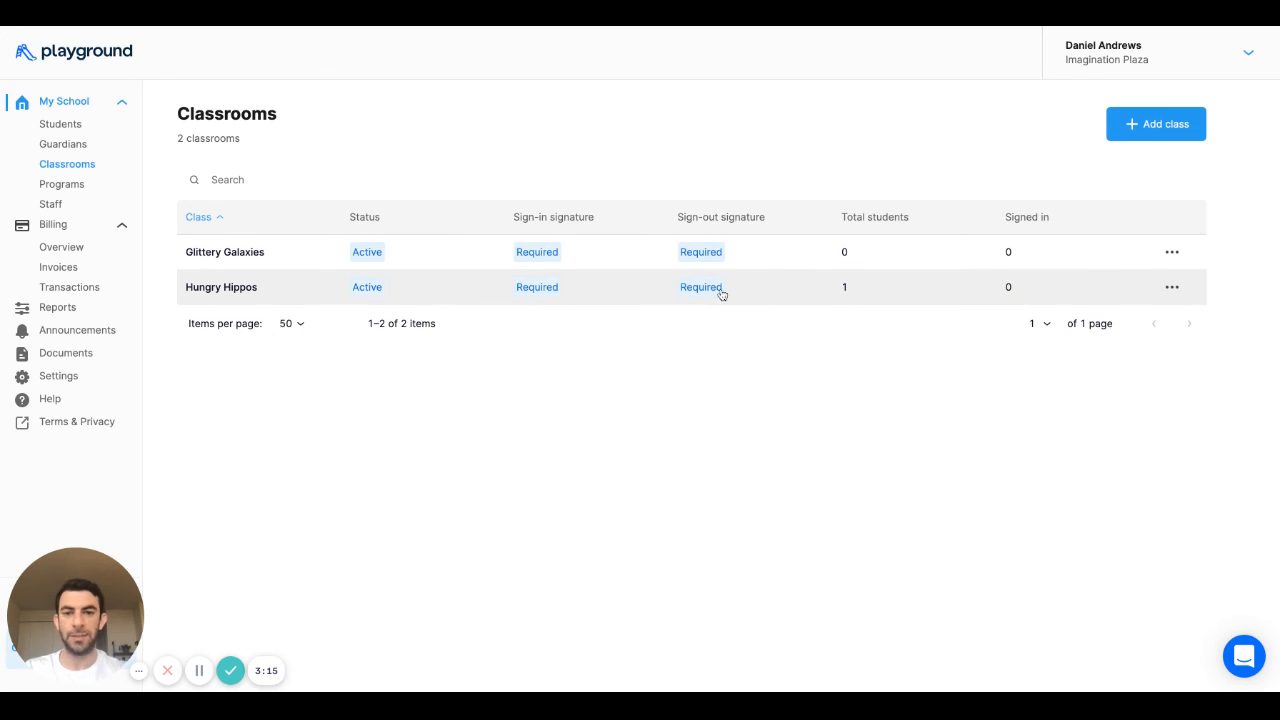
{"action": "left_click", "coordinate": [763, 296]}
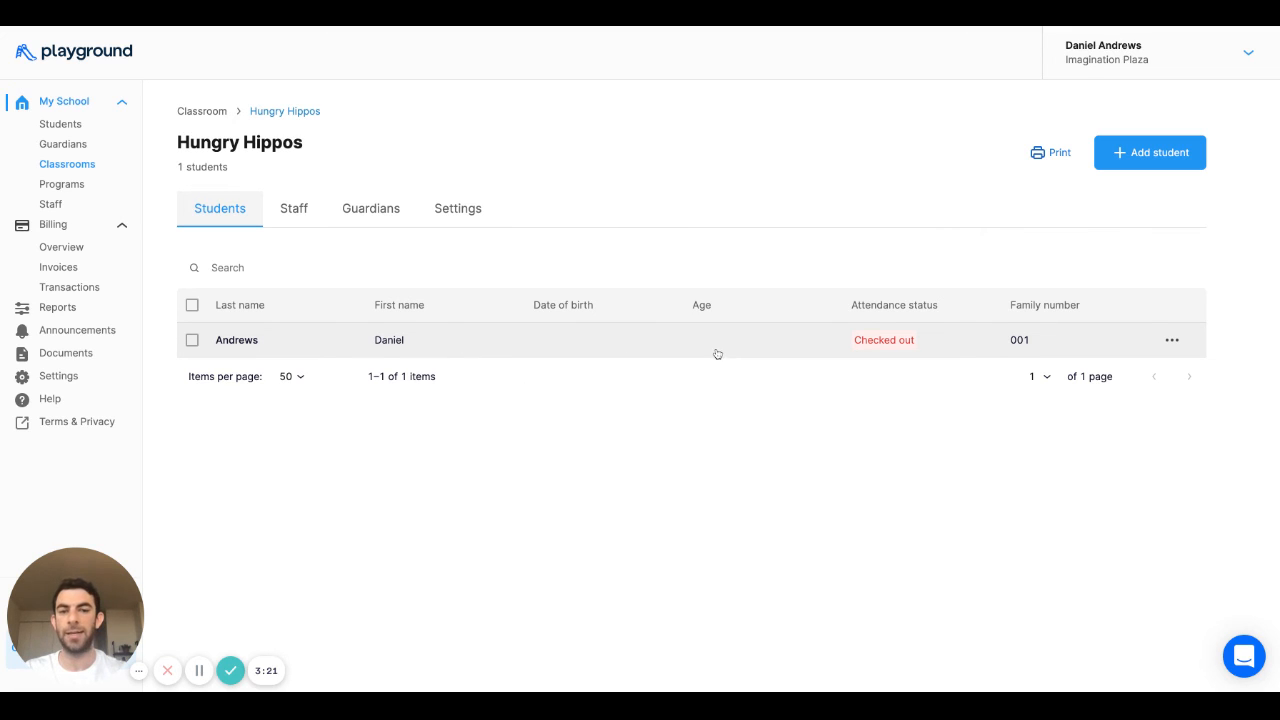
{"action": "left_click", "coordinate": [292, 210]}
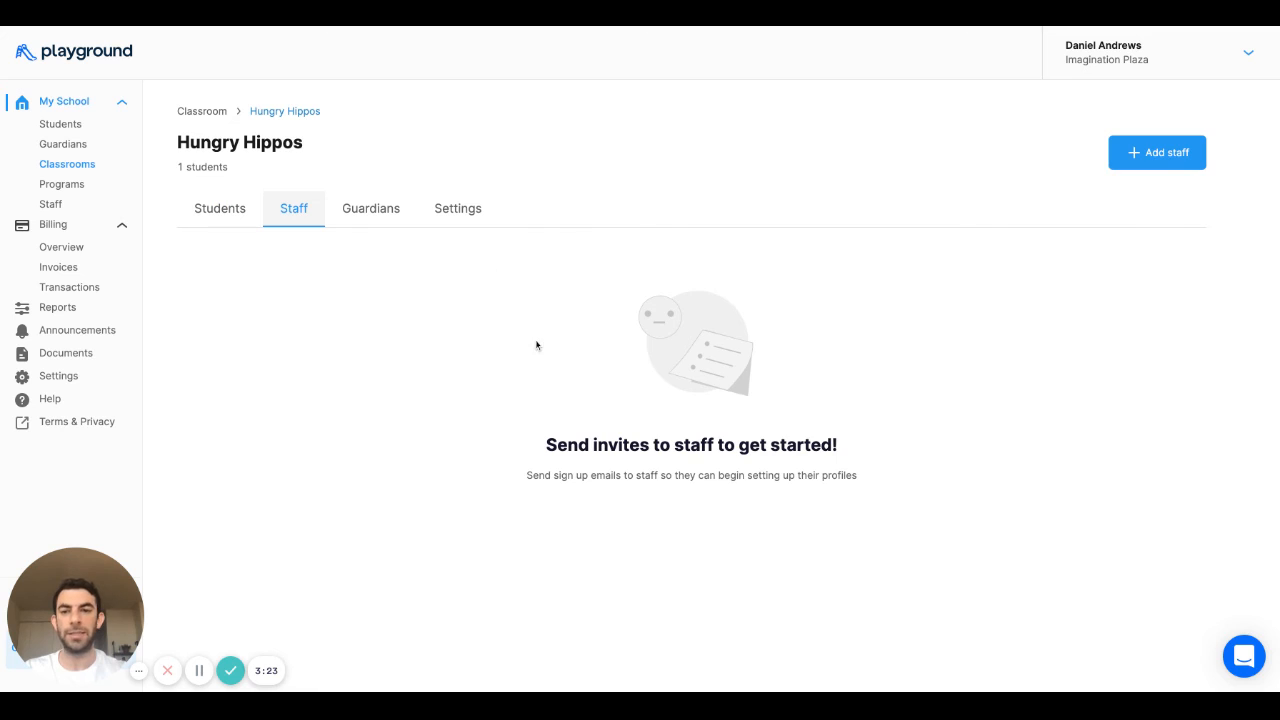
- Add a staff member with their full name and e-mail, job title Teacher, and save
{"action": "left_click", "coordinate": [1135, 158]}
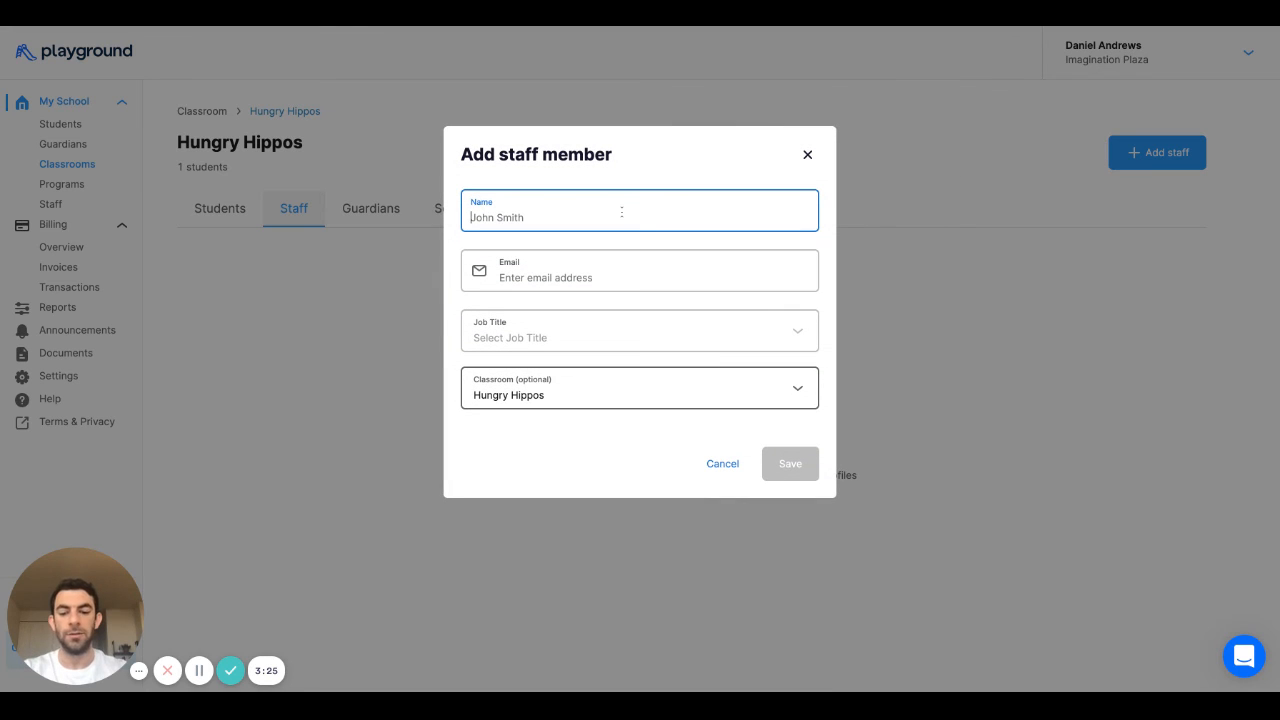
{"action": "left_click", "coordinate": [557, 277]}
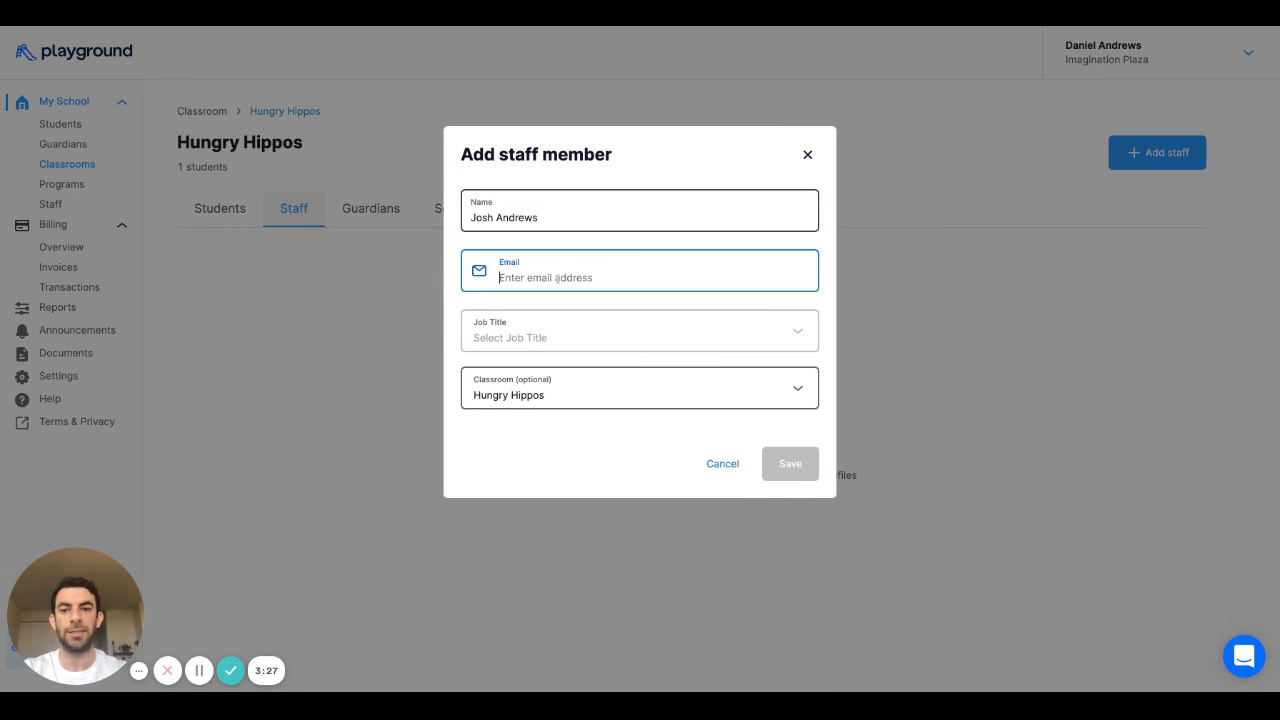
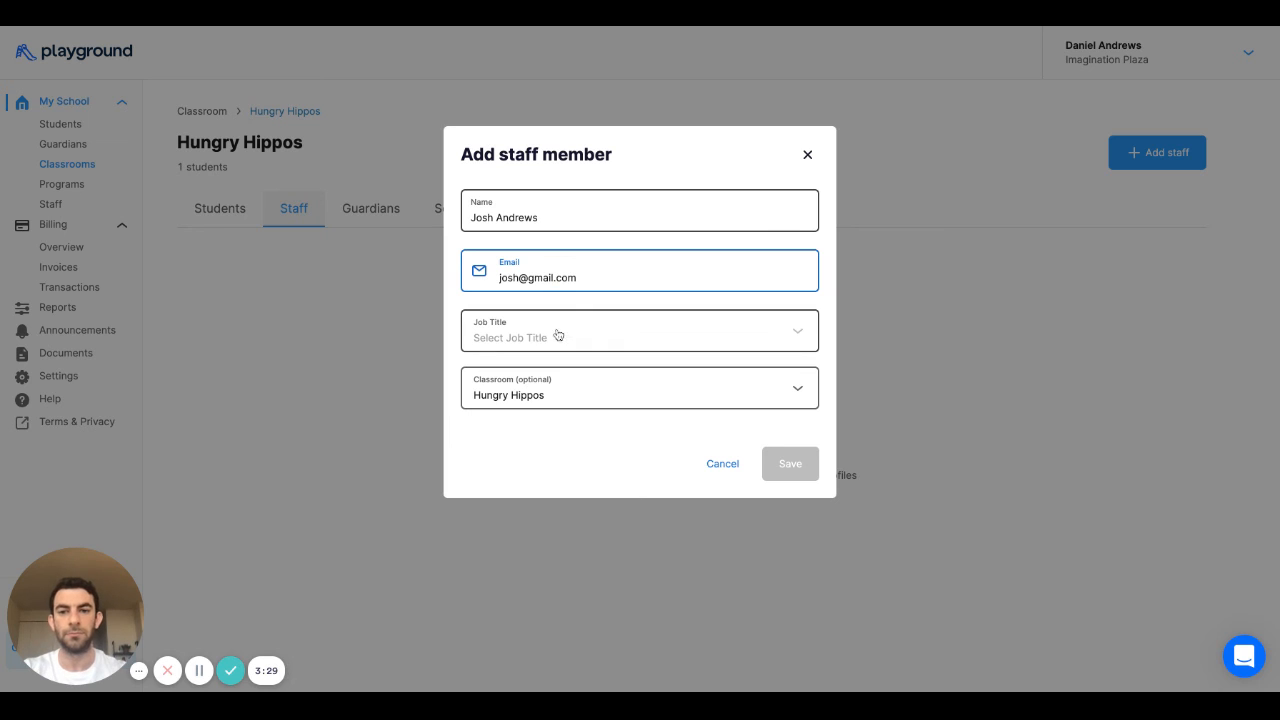
{"action": "left_click", "coordinate": [558, 335]}
{"action": "left_click", "coordinate": [555, 386]}
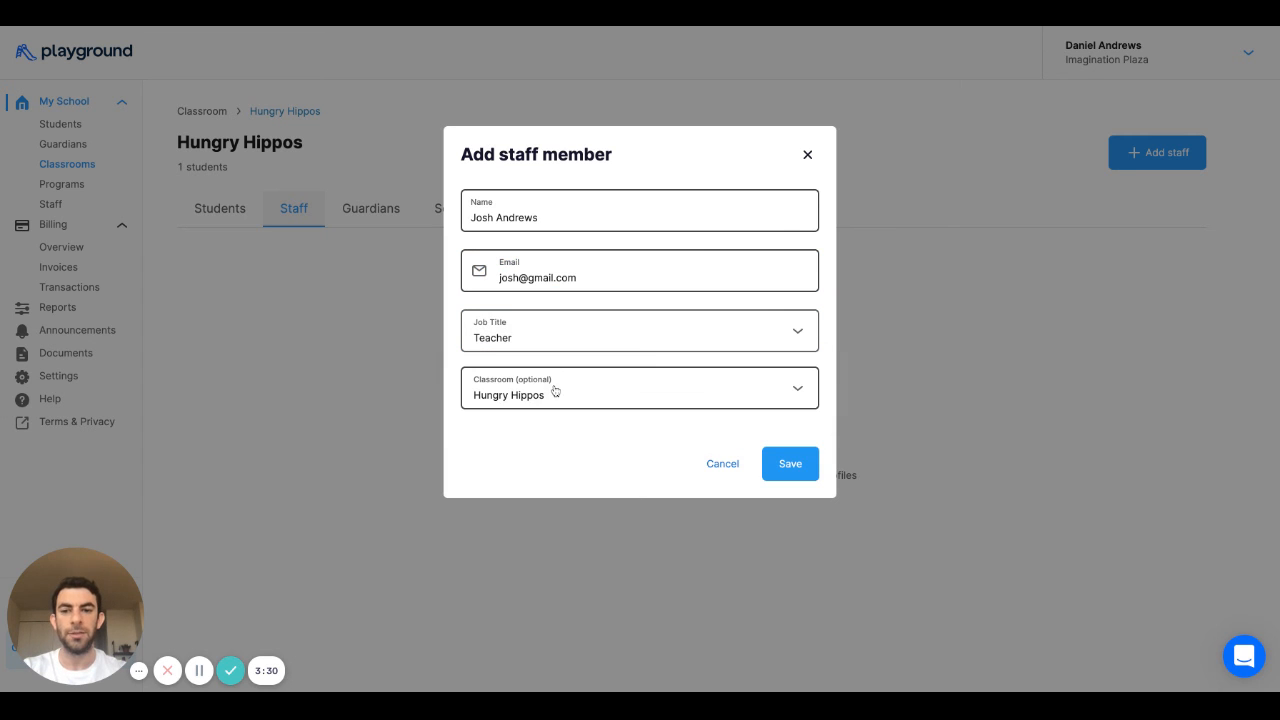
{"action": "left_click", "coordinate": [805, 470]}
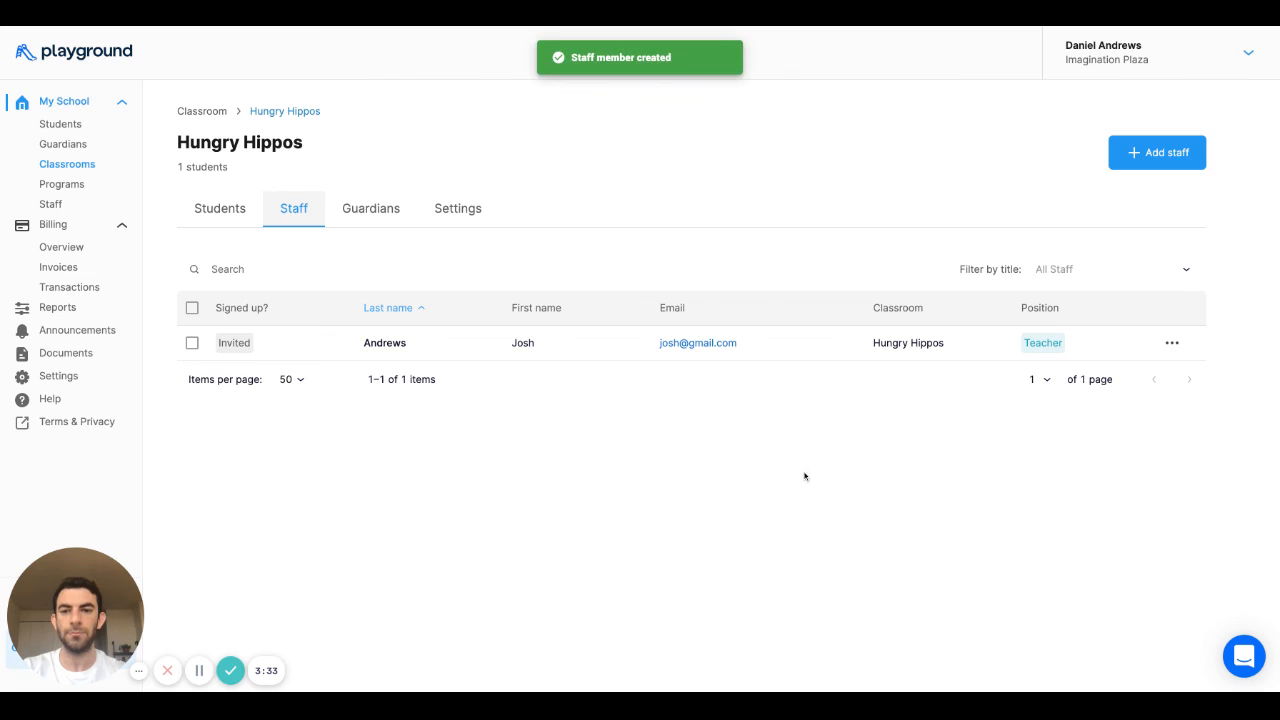
- Show the Guardians list and review the relationship filter options, leaving it at All
{"action": "left_click", "coordinate": [381, 218]}
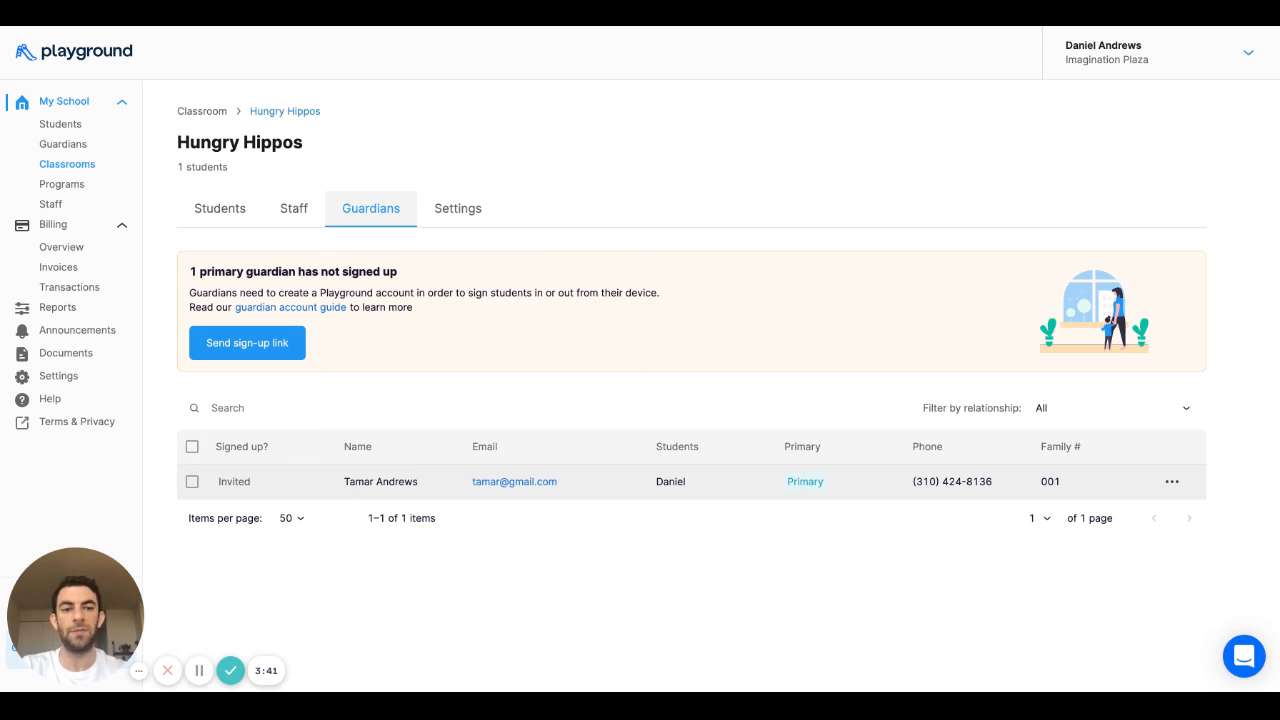
{"action": "left_click", "coordinate": [1116, 418]}
{"action": "scroll", "coordinate": [1094, 566], "scroll_direction": "down", "scroll_amount": 2}
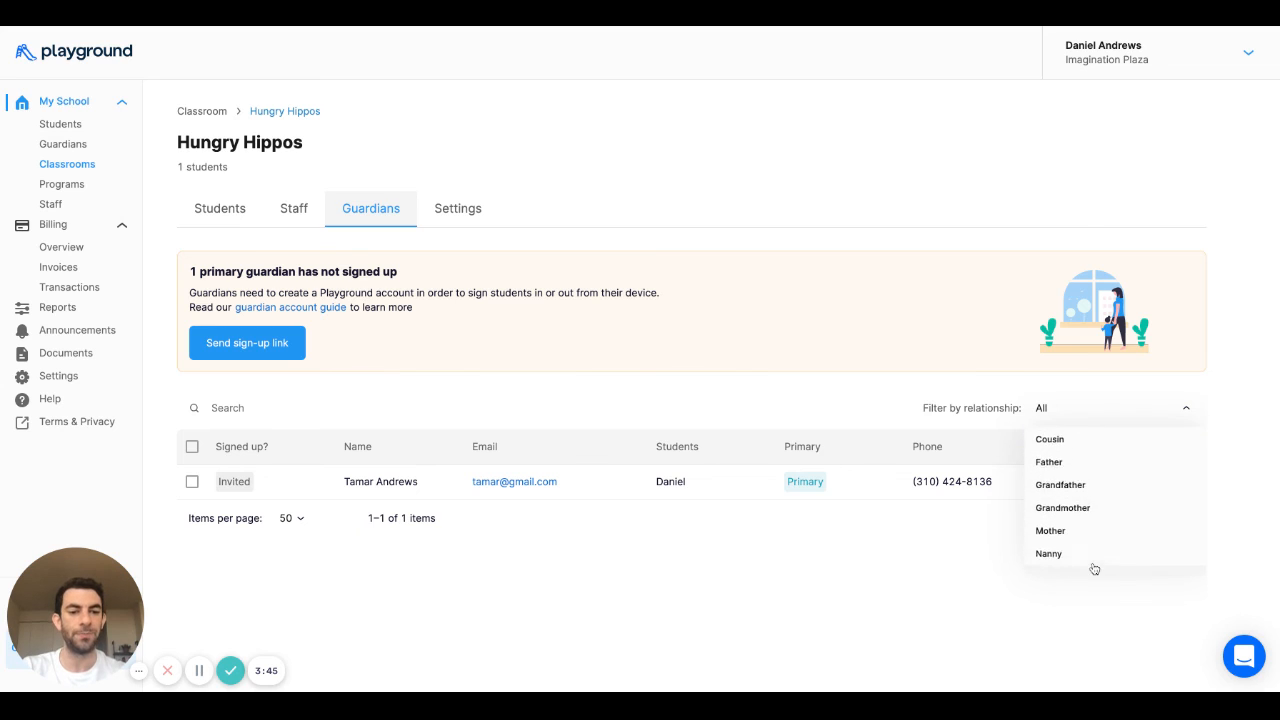
{"action": "scroll", "coordinate": [1094, 566], "scroll_direction": "up", "scroll_amount": 2}
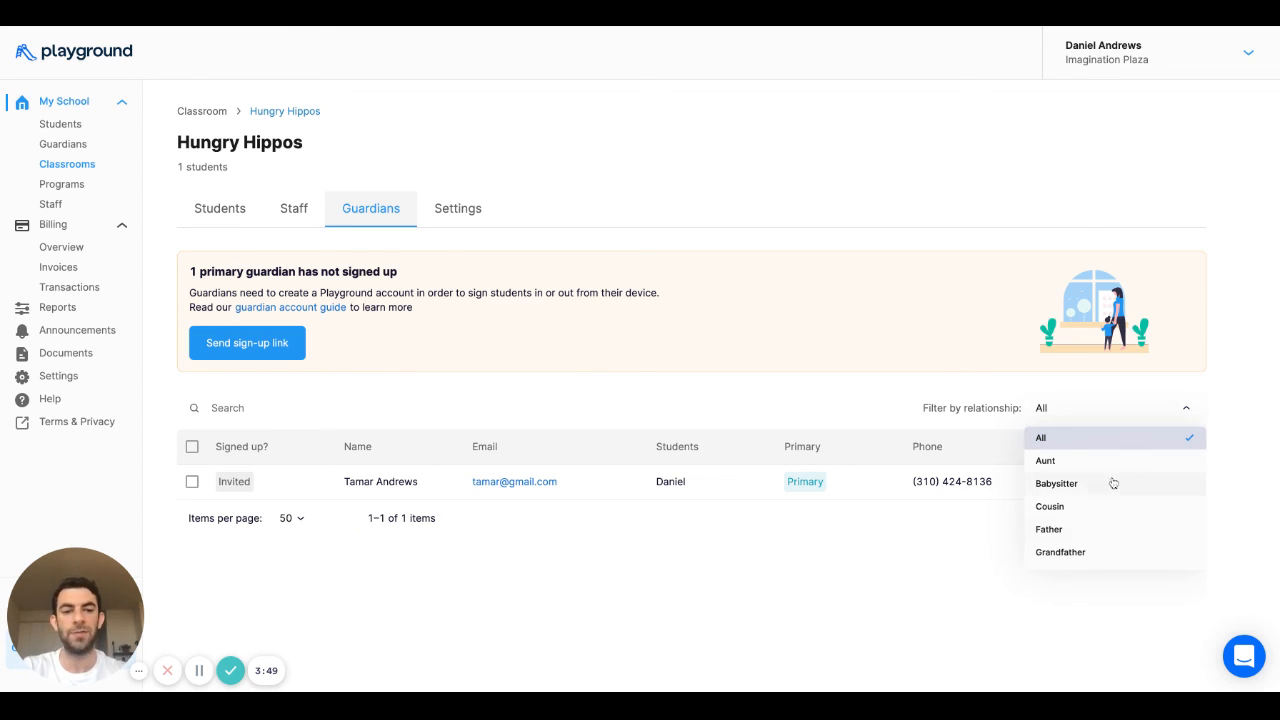
{"action": "left_click", "coordinate": [1081, 412]}
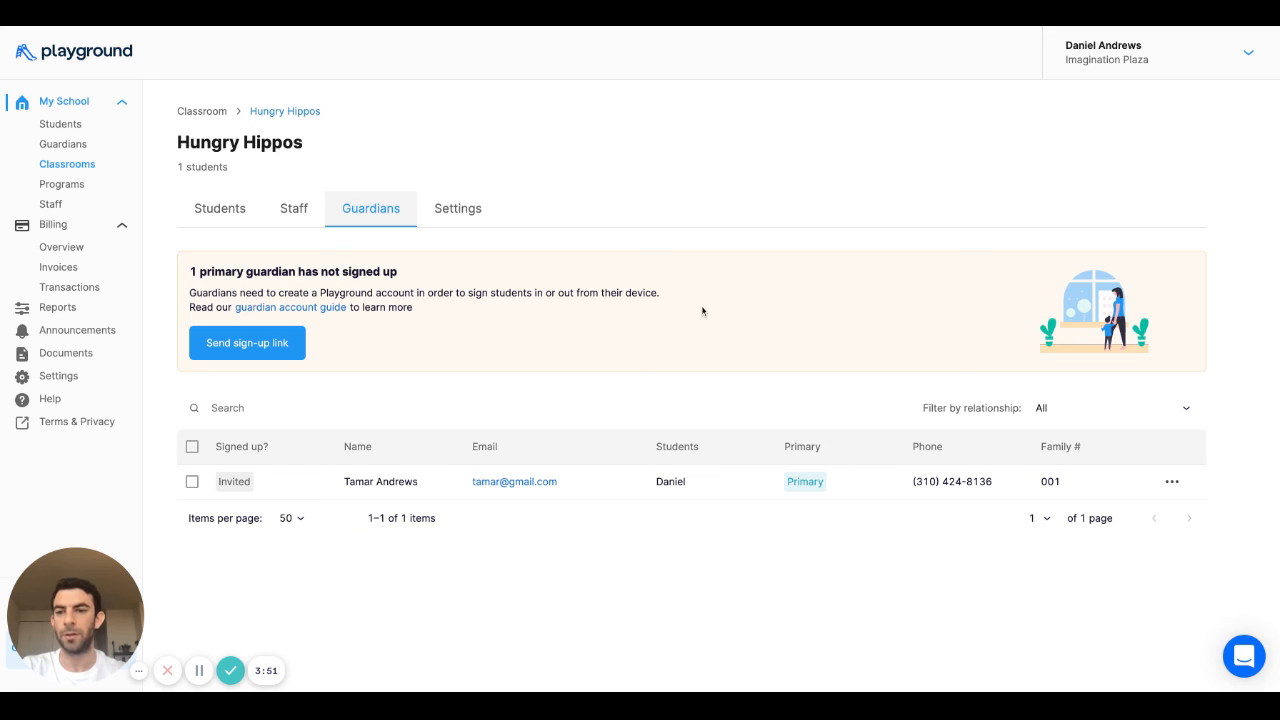